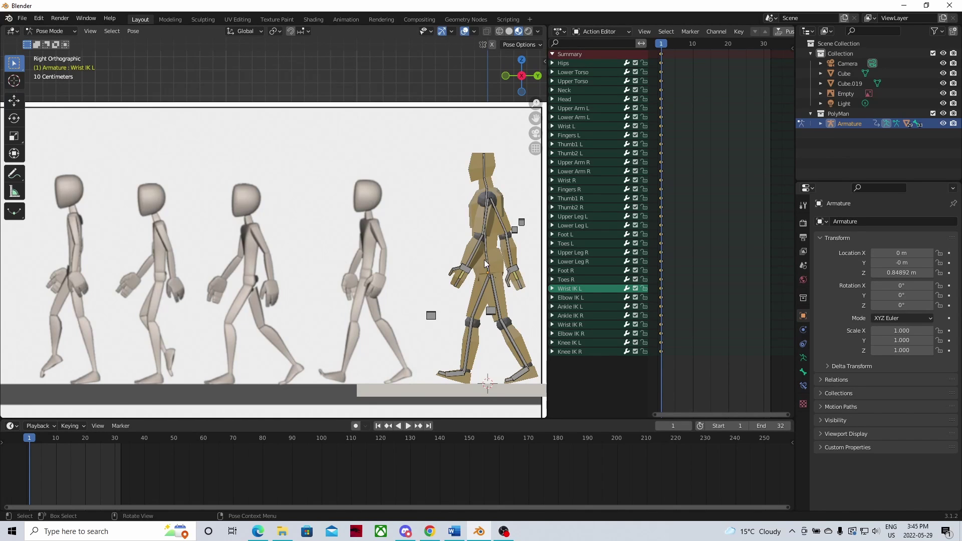
Examine the character's frame 1 walking pose from the front, the sides and above
middle_click_drag(472, 256, 355, 246)
scroll(389, 173, "up", 4)
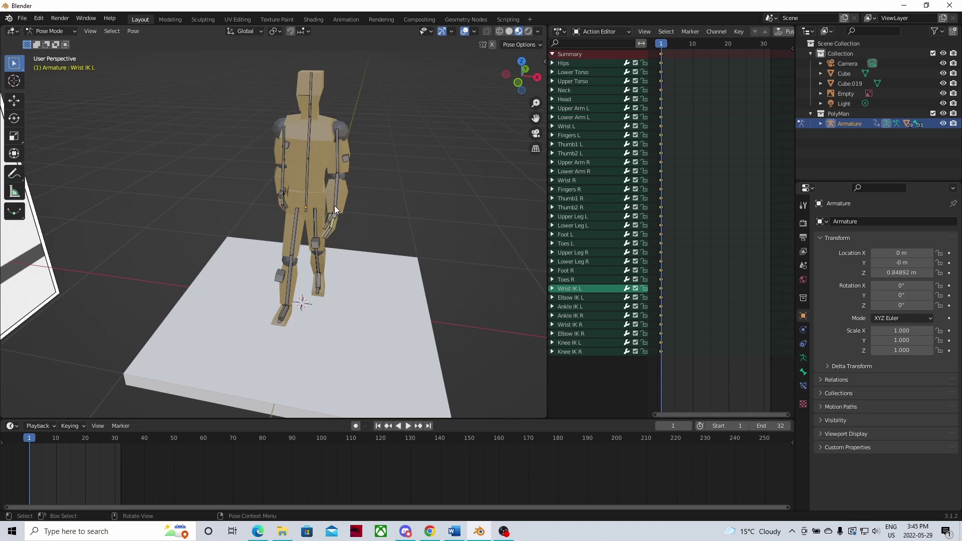
middle_click_drag(282, 267, 402, 267)
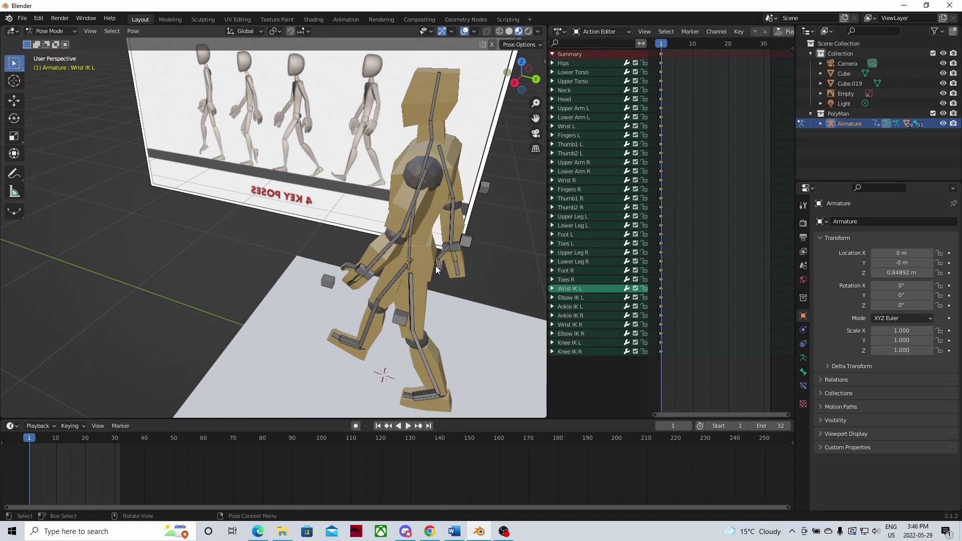
middle_click_drag(428, 321, 346, 272)
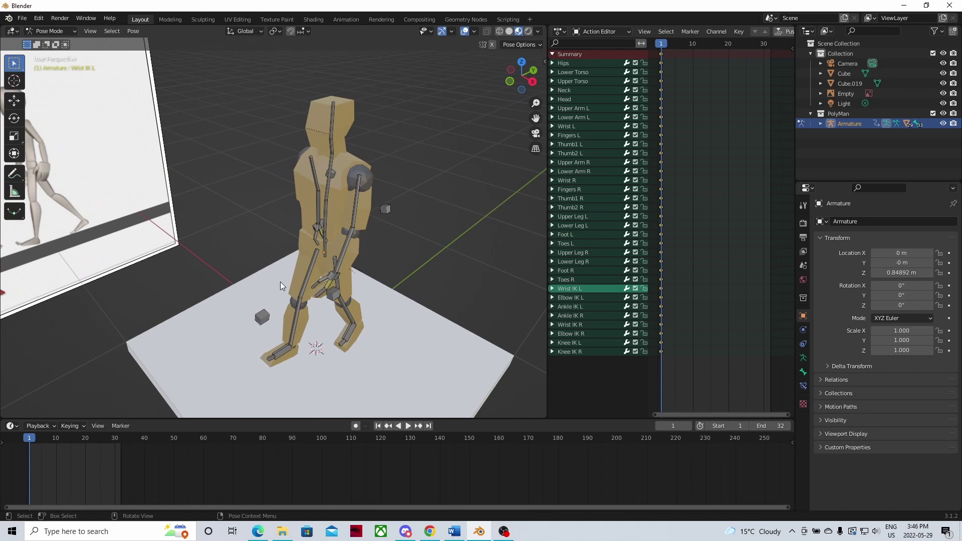
scroll(331, 248, "up", 1)
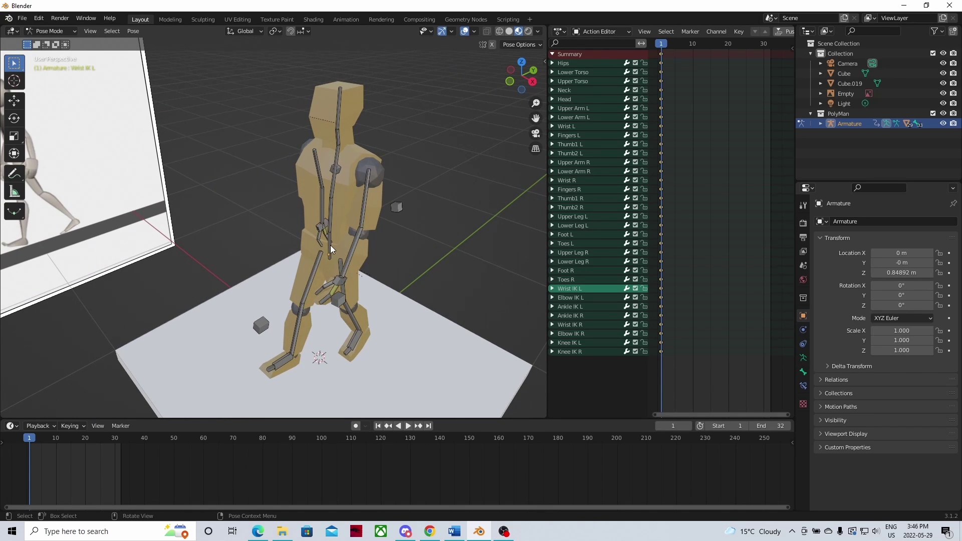
middle_click_drag(330, 245, 242, 261)
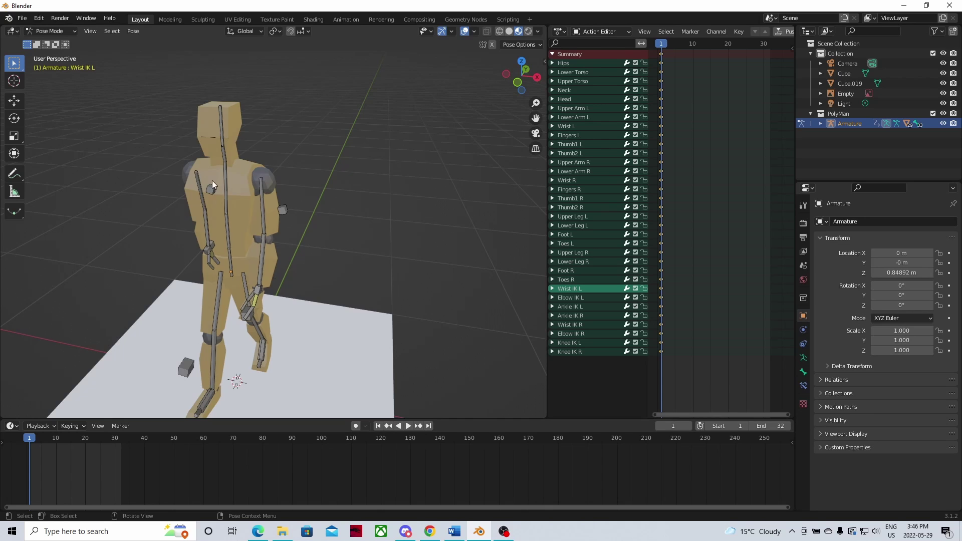
key("KP_7")
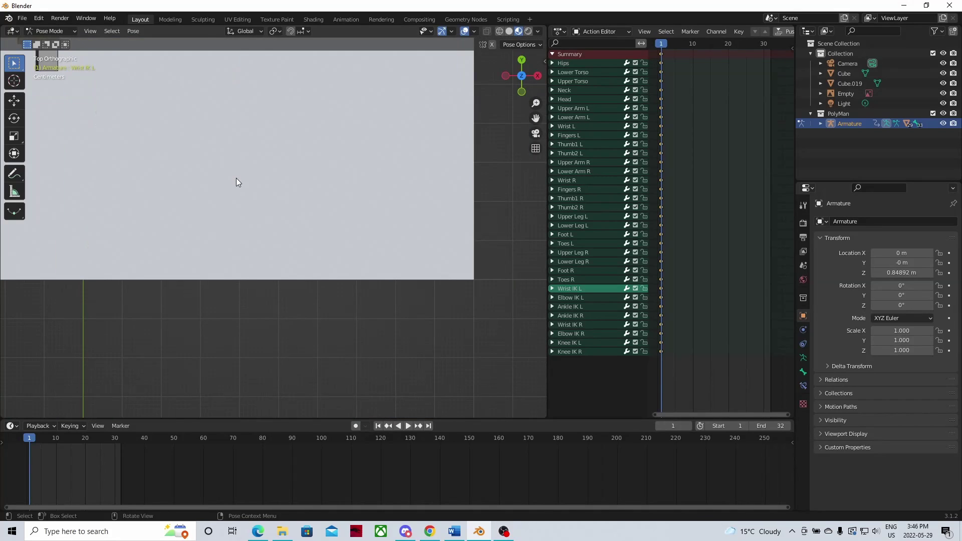
scroll(236, 179, "down", 2)
middle_click_drag(220, 131, 343, 296, "shift")
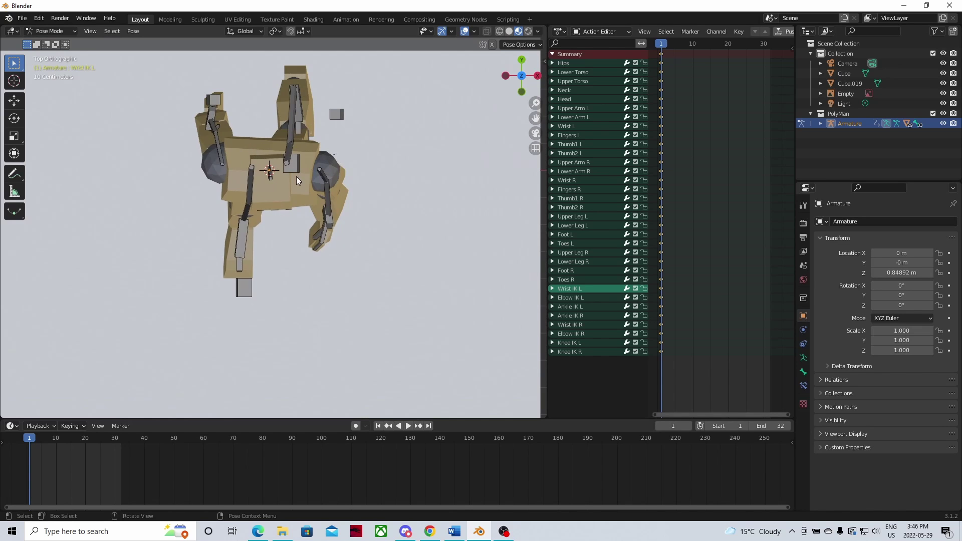
middle_click_drag(345, 220, 343, 188)
Select all the armature's bones, insert a Location & Rotation keyframe for them at frame 33, and play the animation briefly
left_click(344, 154)
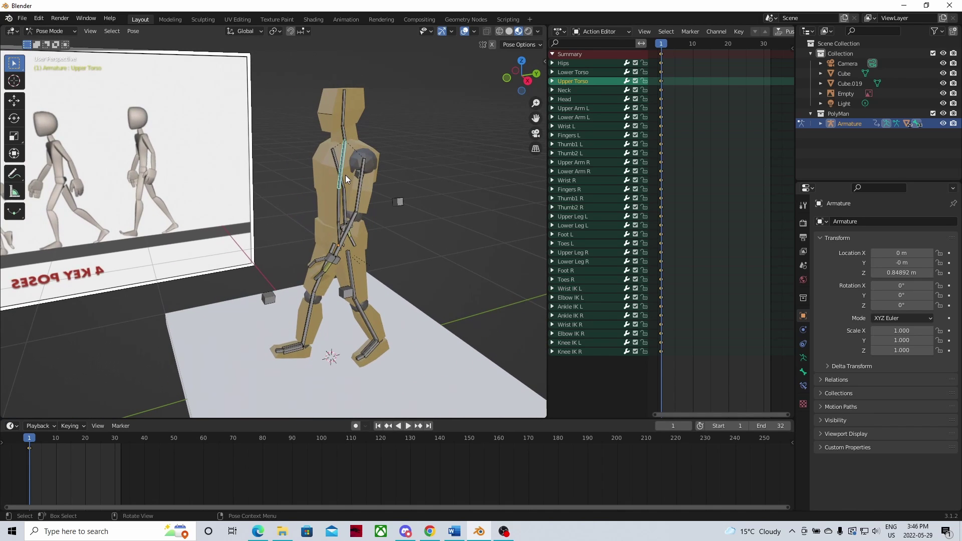
key("a")
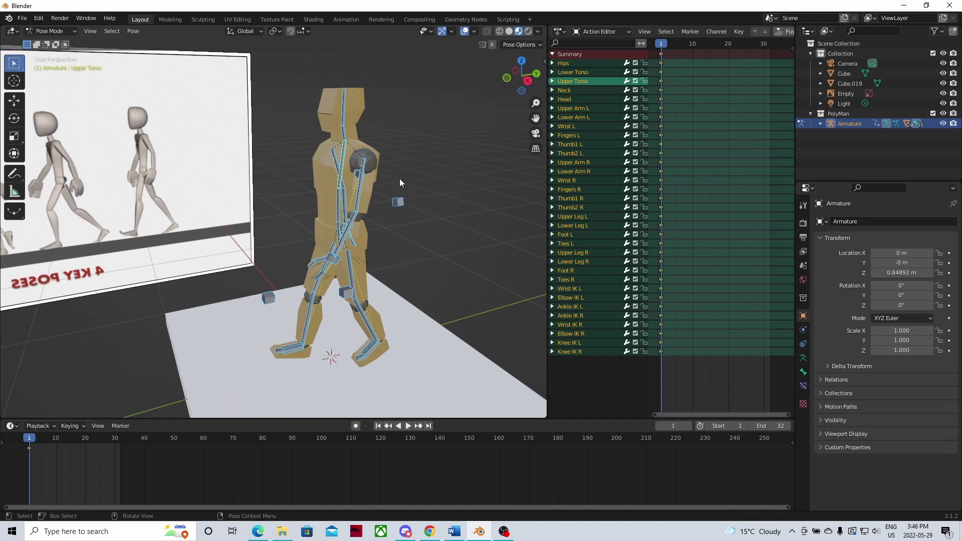
left_click_drag(662, 46, 775, 61)
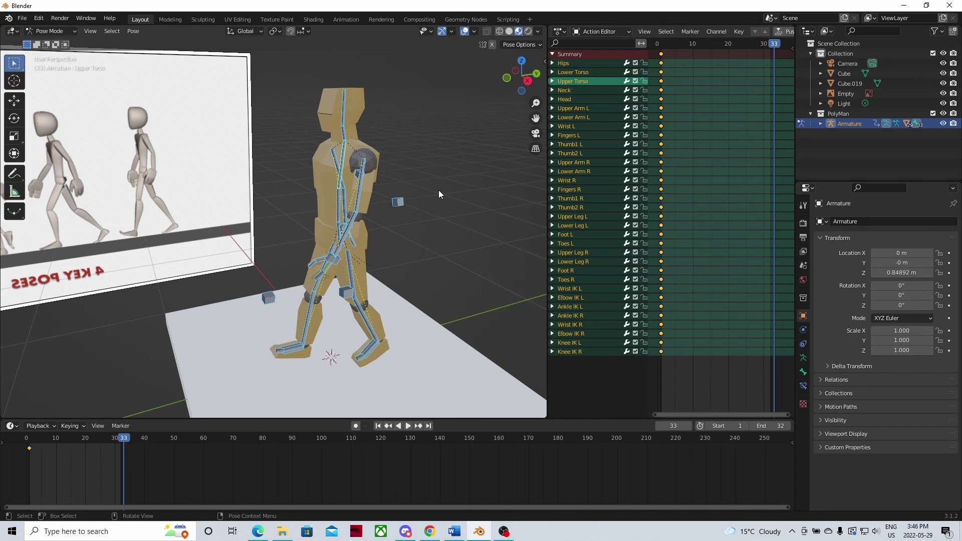
key("i")
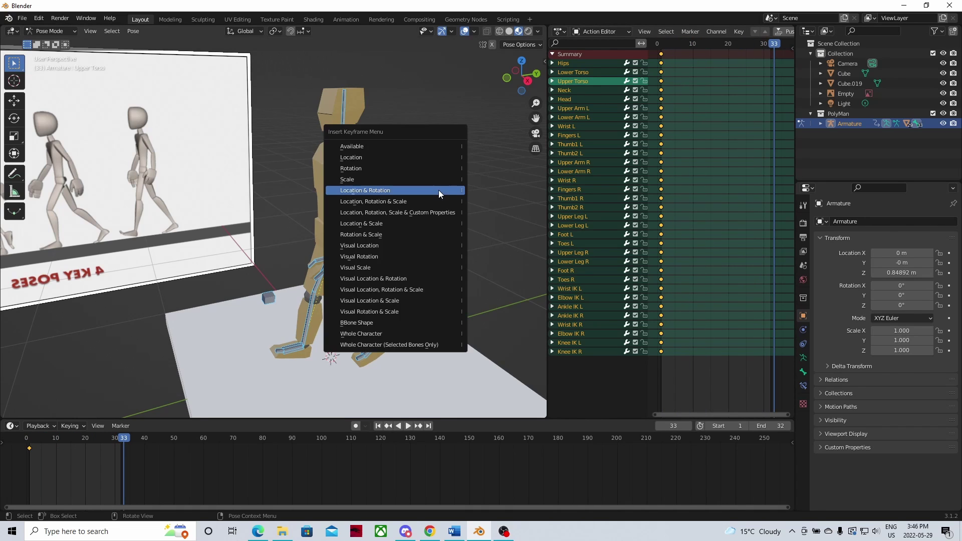
left_click(371, 192)
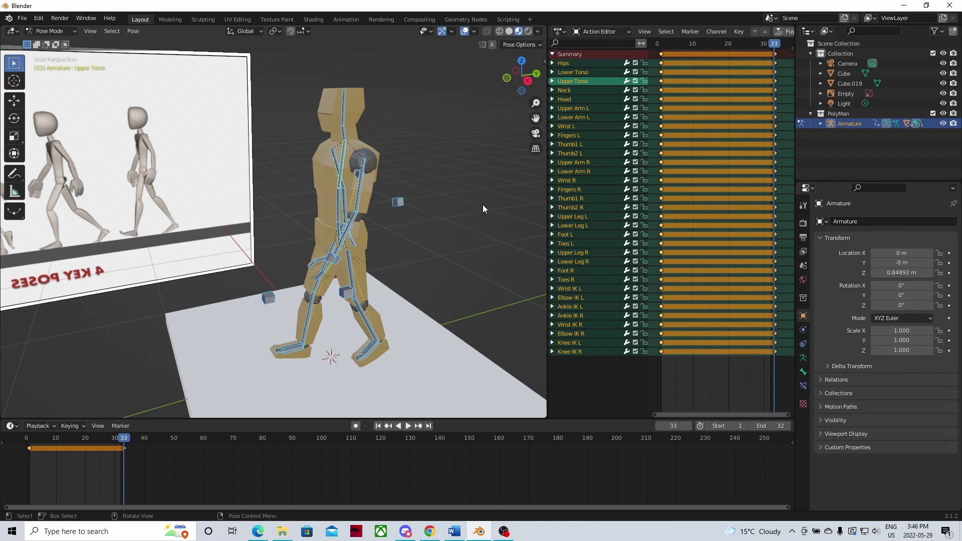
key("space")
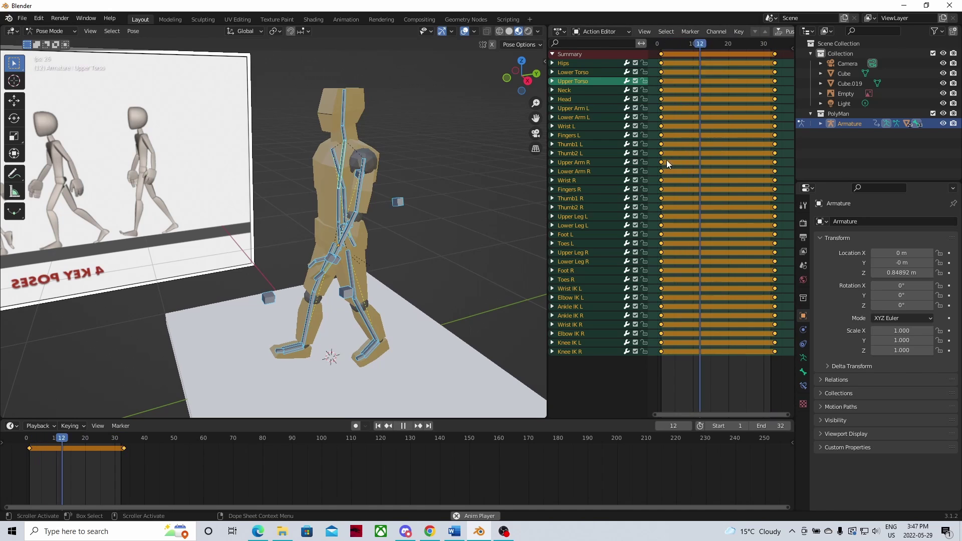
key("space")
Copy the full pose, paste it flipped at frame 17, and keyframe Location & Rotation for all bones
left_click_drag(729, 44, 720, 68)
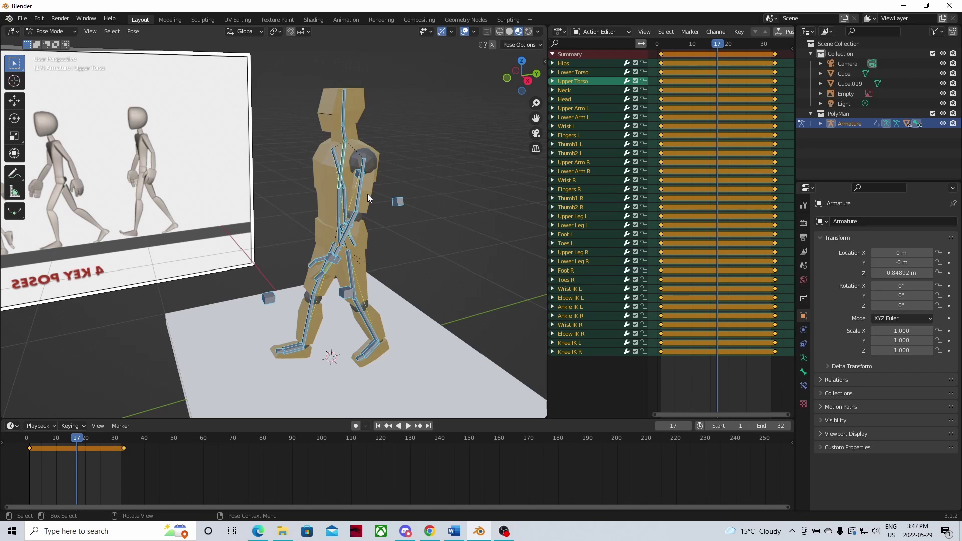
key("ctrl+c")
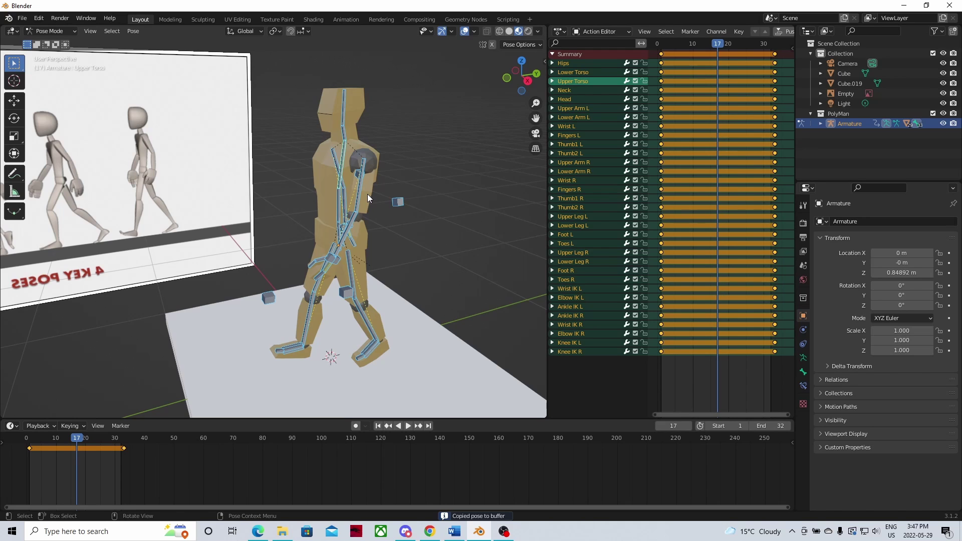
key("ctrl+v")
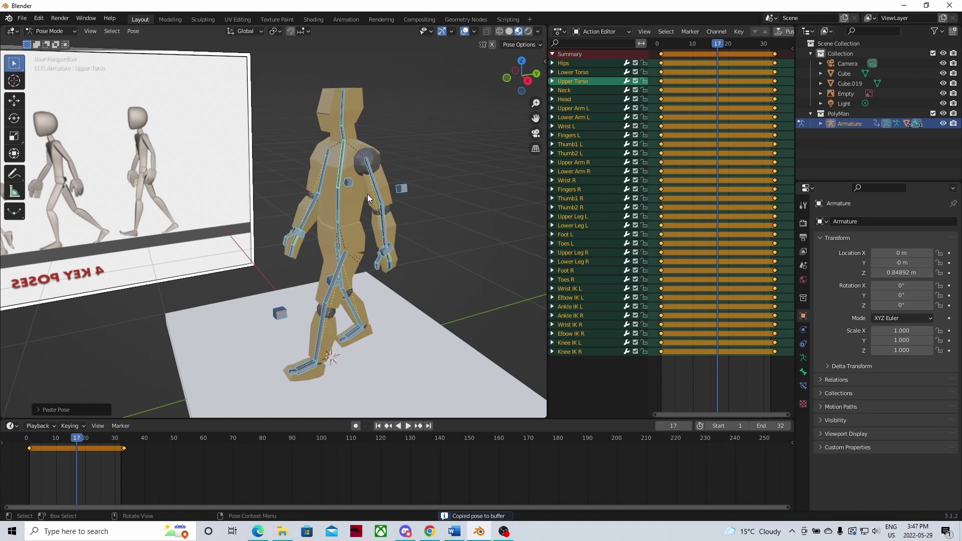
mouse_move(347, 219)
middle_mouse_down()
mouse_move(371, 215)
mouse_move(336, 212)
mouse_move(366, 215)
mouse_move(350, 211)
middle_mouse_up()
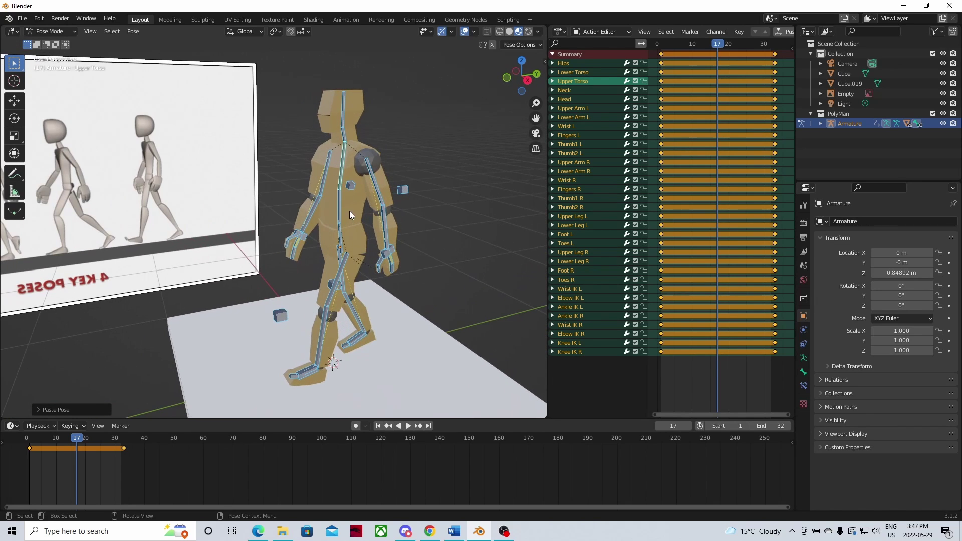
key("i")
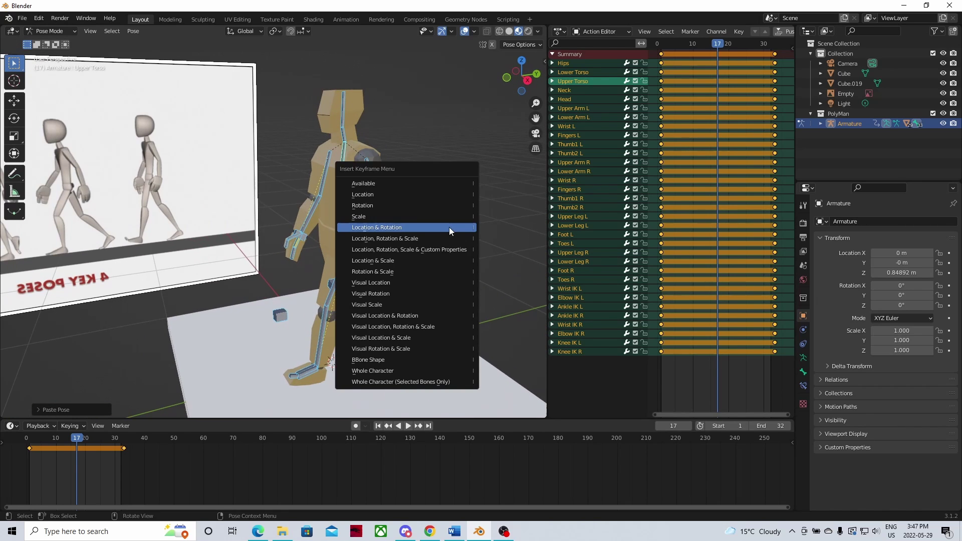
left_click(385, 229)
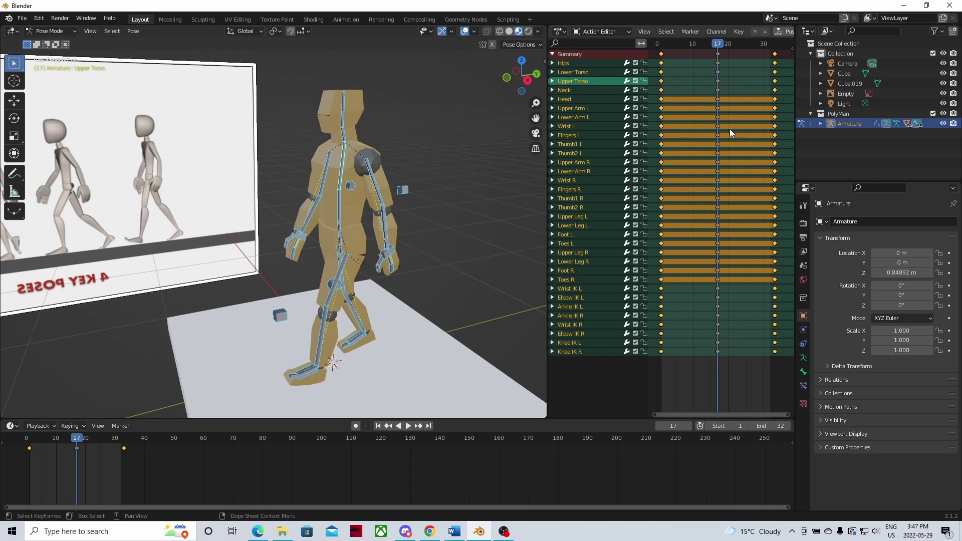
Play the walk animation from frame 1 and check it in the right orthographic view beside the reference poses
left_click_drag(718, 43, 663, 56)
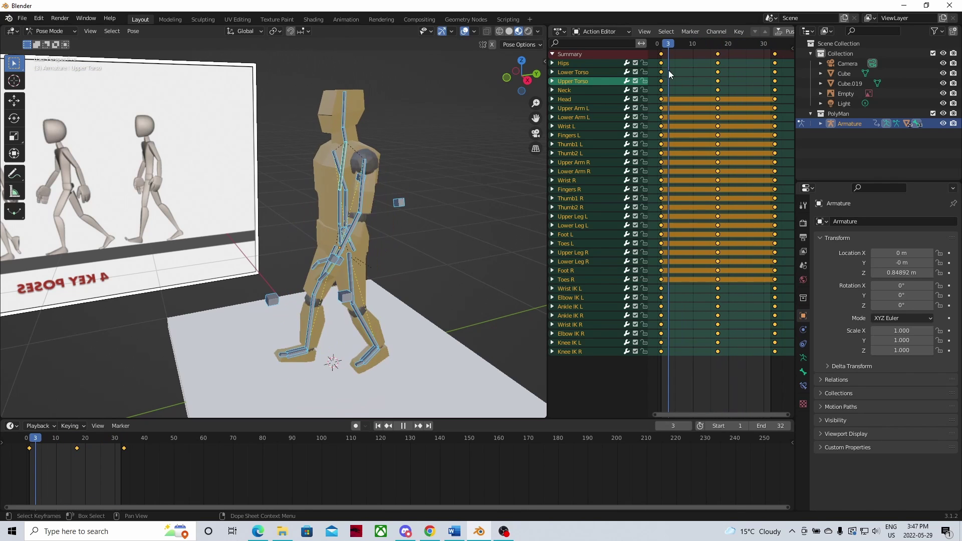
key("space")
key("KP_3")
scroll(346, 170, "down", 2)
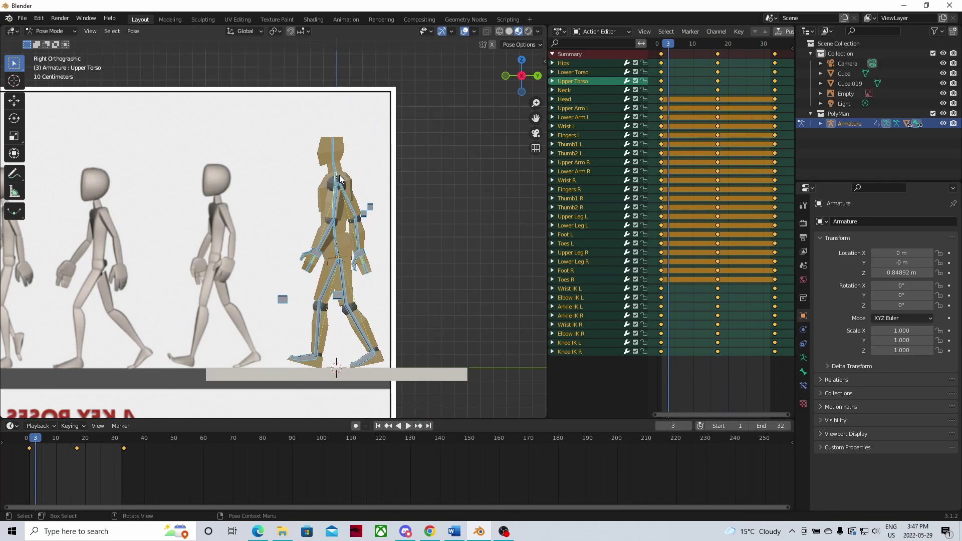
key("space")
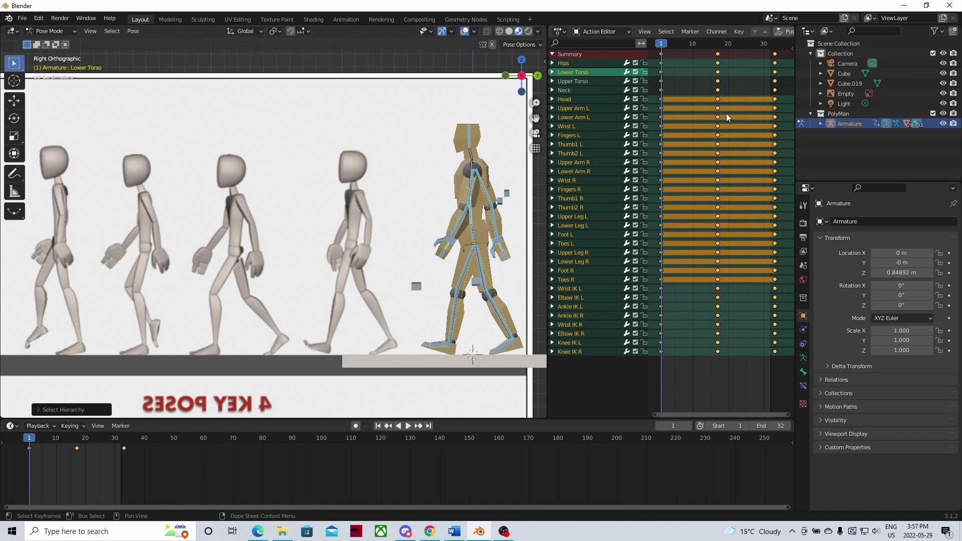
key("space")
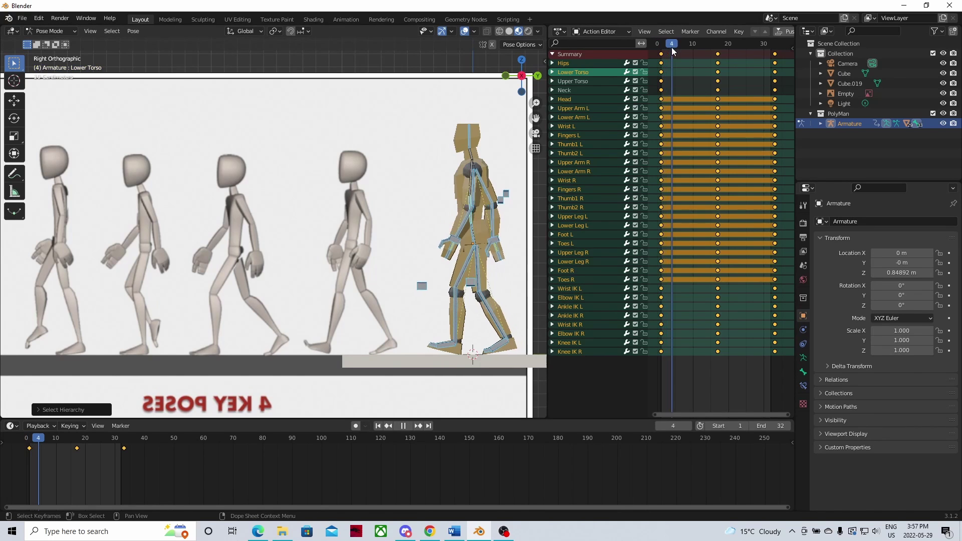
key("space")
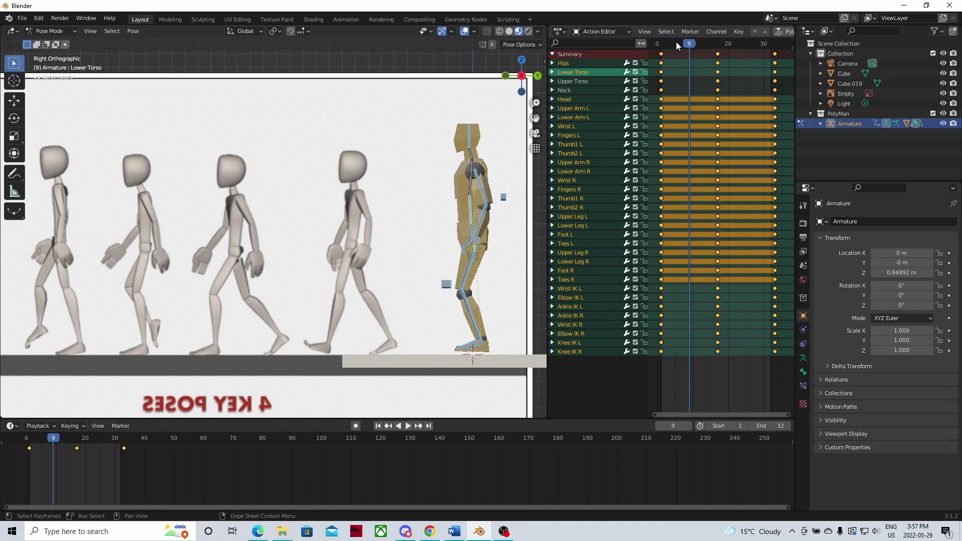
key("space")
At frame 9, move the Ankle IK L control up and backward, and rotate it about global X so the toes point down
mouse_move(689, 50)
left_mouse_down()
mouse_move(667, 50)
mouse_move(690, 56)
left_mouse_up()
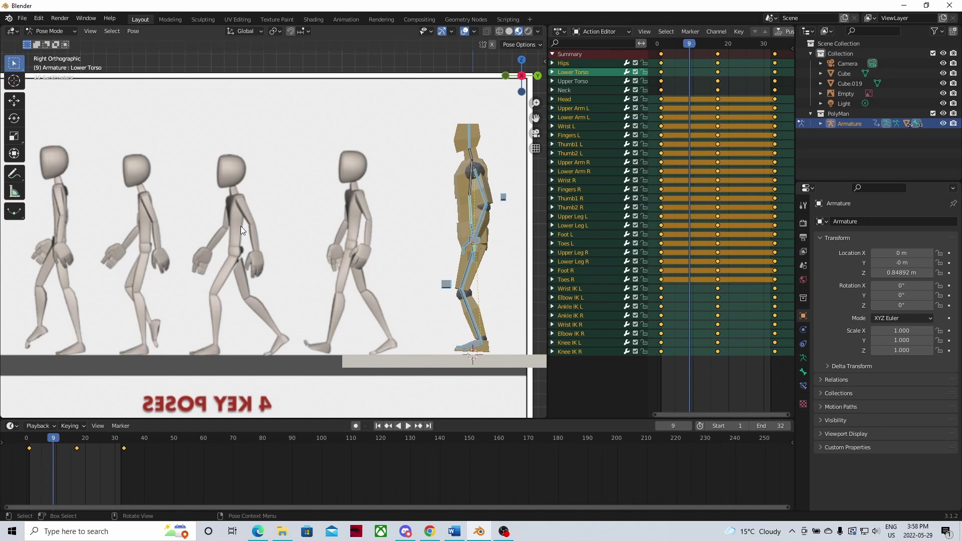
left_click(478, 349)
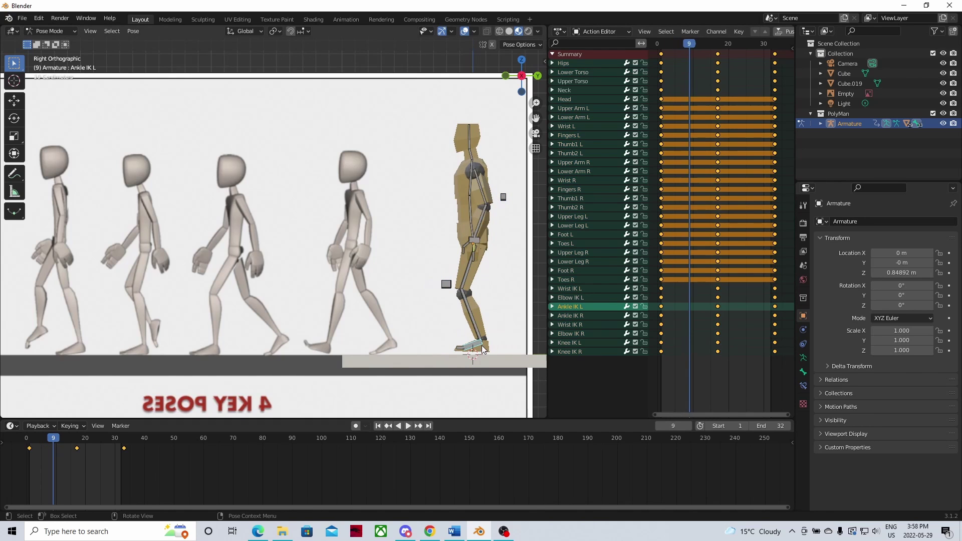
key("g")
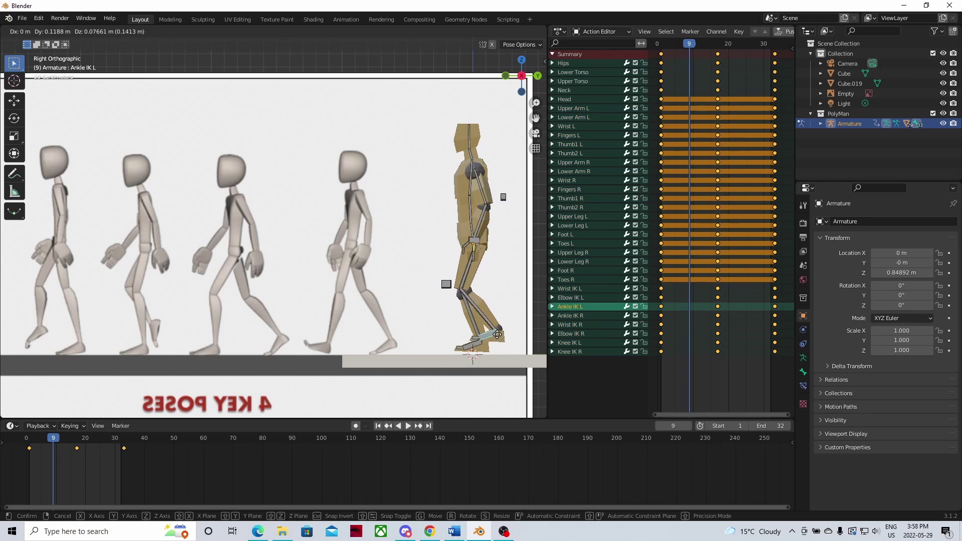
left_click(502, 329)
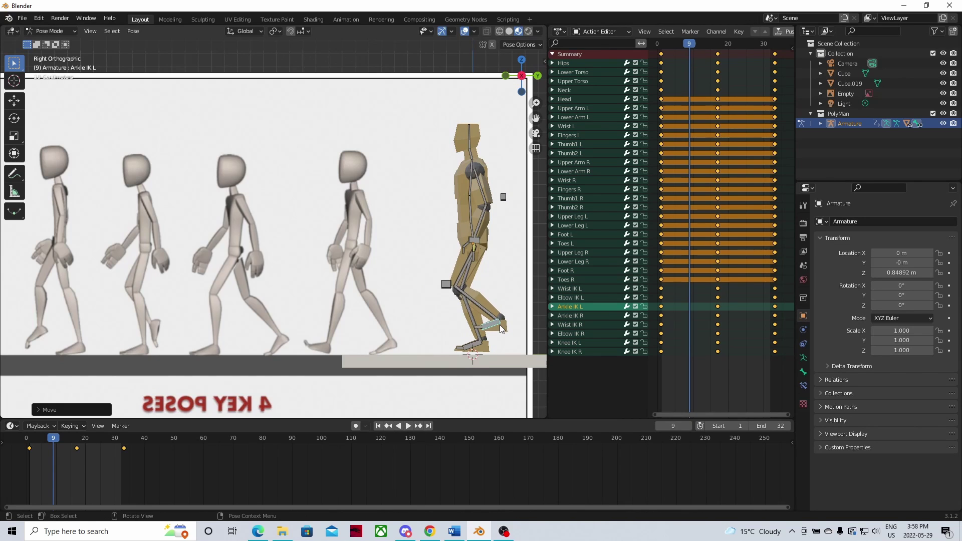
key("r")
key("x")
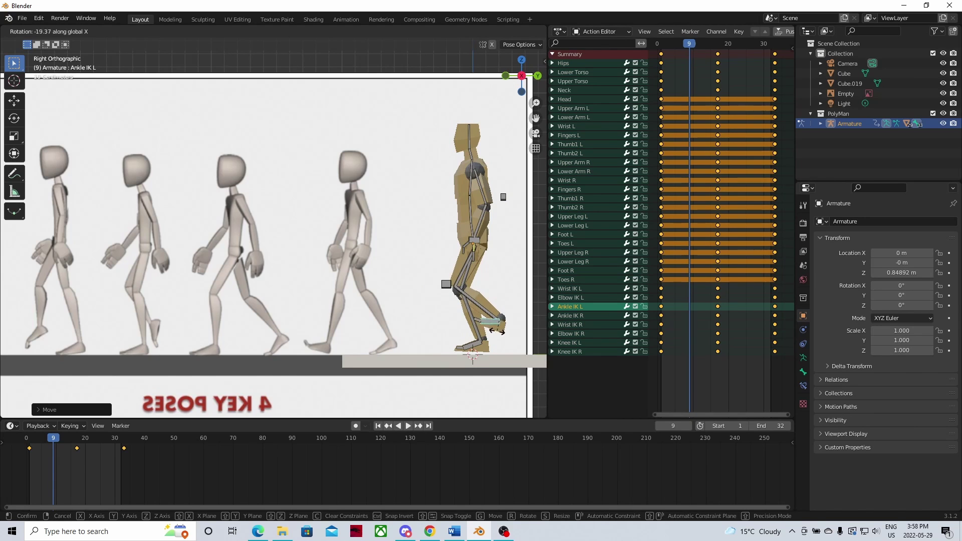
left_click(512, 320)
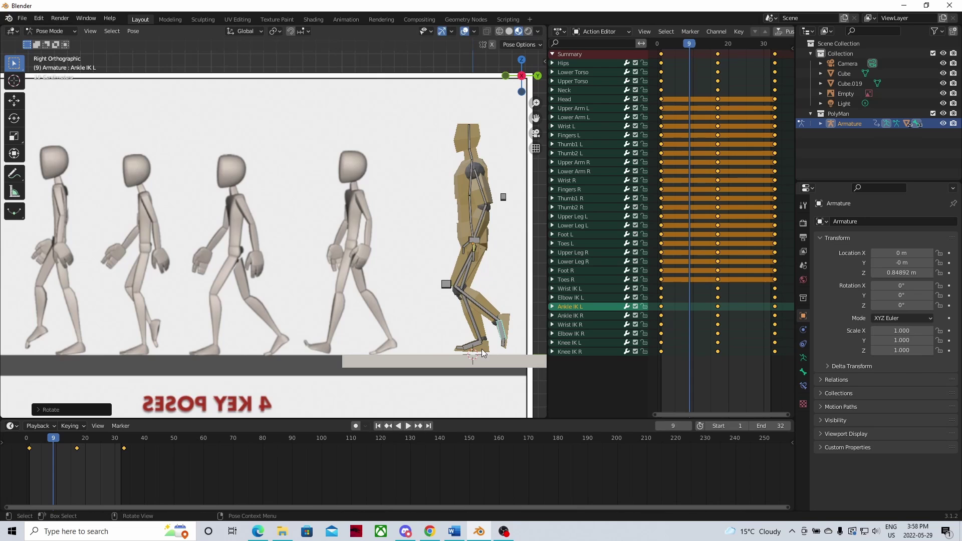
Move the Ankle IK R control about 0.03 m down and forward to plant the right foot on the ground
left_click(474, 347)
key("g")
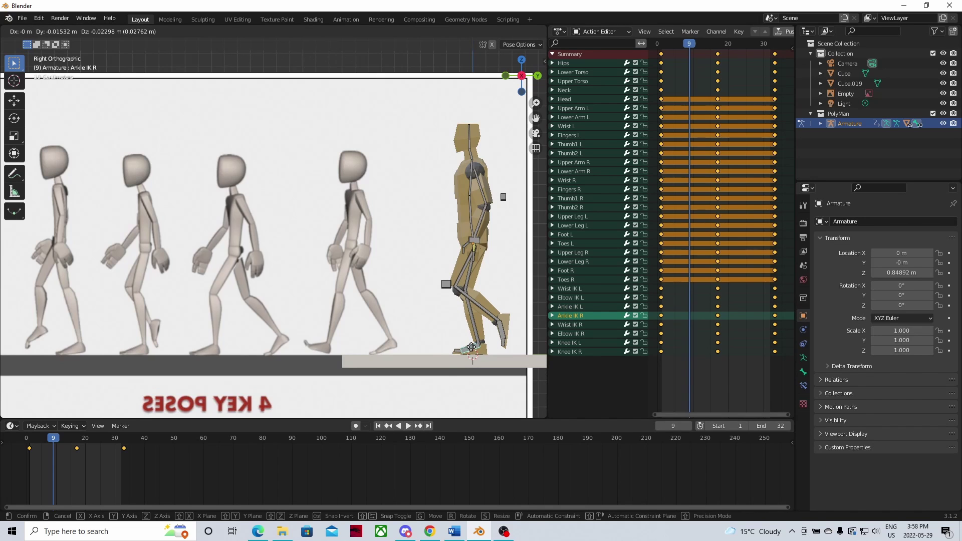
left_click(472, 347)
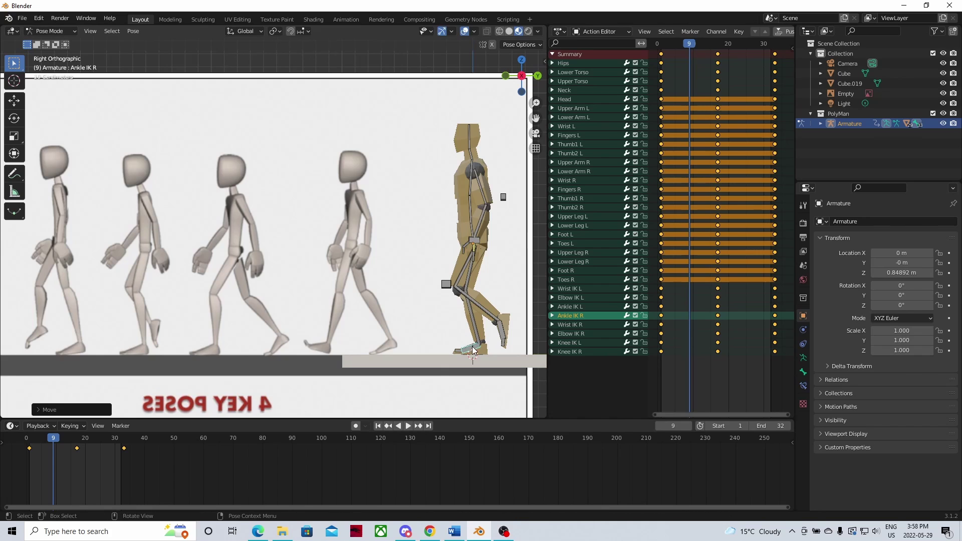
Move the Wrist IK L control about 0.16 m forward so the left hand sits in front of the hips
left_click(474, 239)
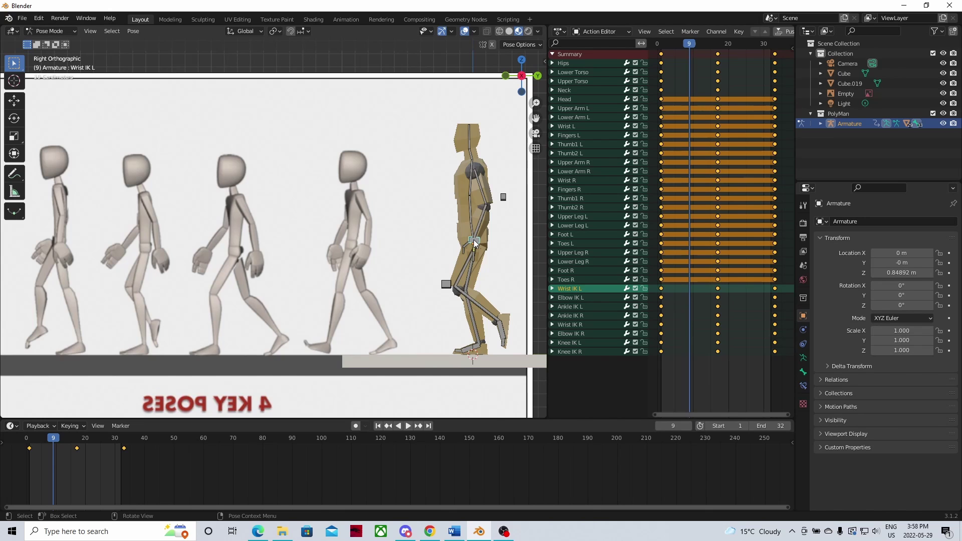
key("g")
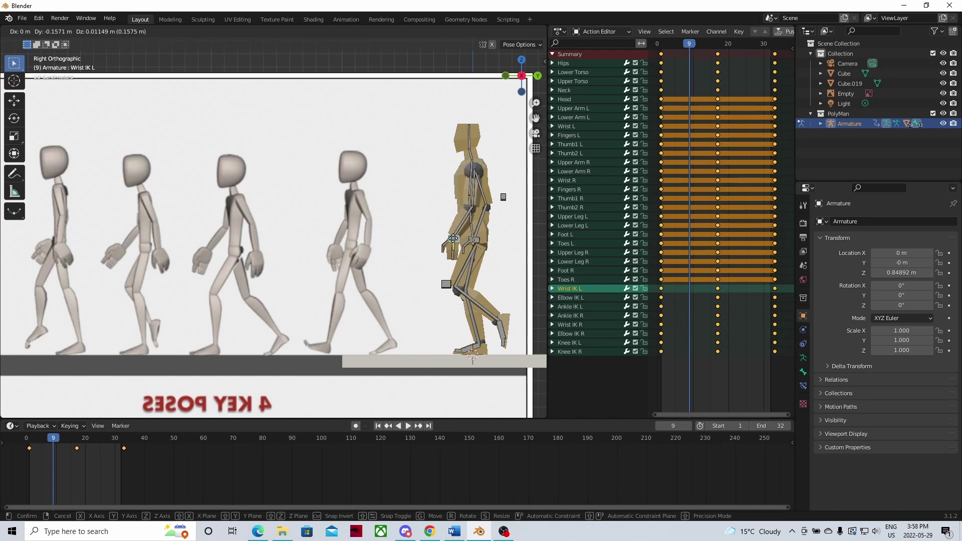
left_click(453, 236)
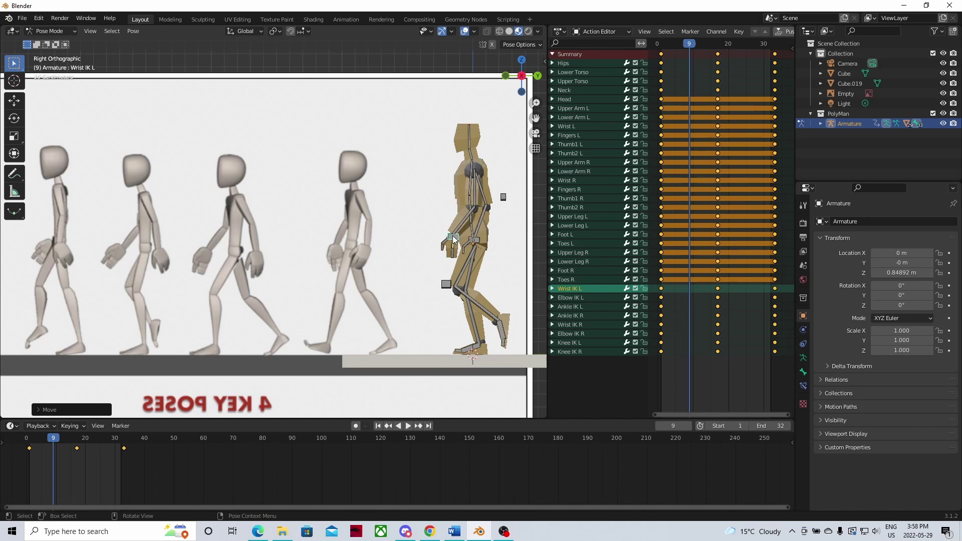
Rotate the Wrist IK L control about global X so the left hand swings forward in line with the forearm
key("r")
key("x")
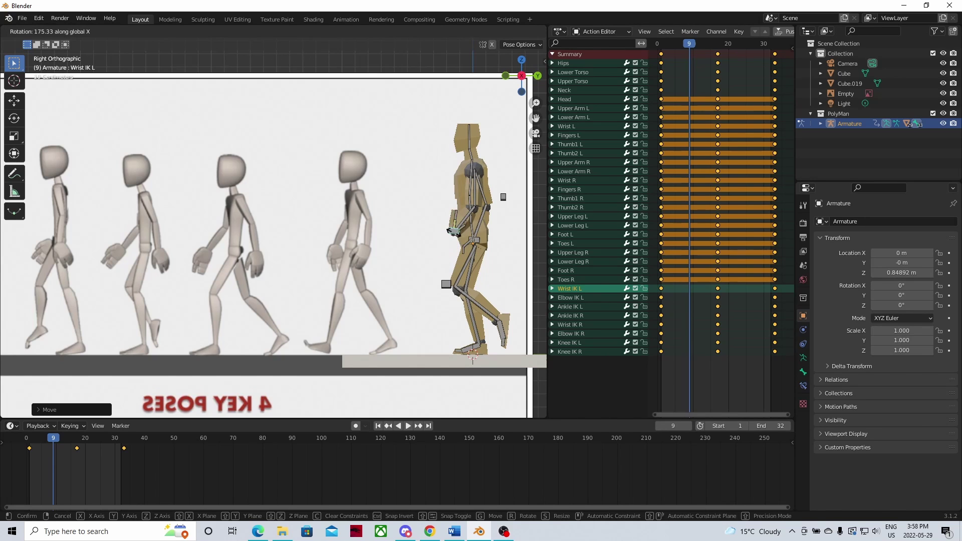
left_click(443, 241)
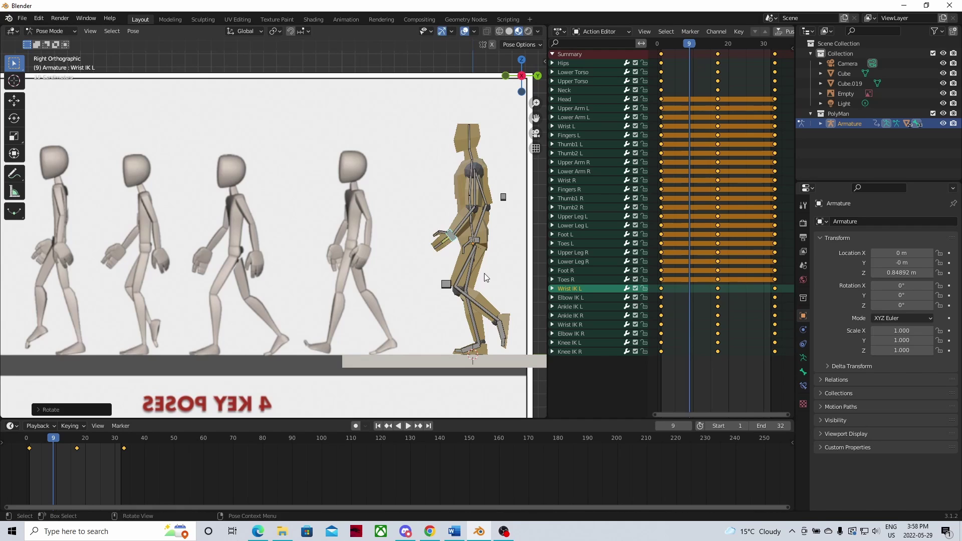
Move the Wrist IK R control about 0.18 m backward so the right hand hangs behind the hips
middle_click_drag(487, 277, 76, 270)
scroll(138, 233, "up", 3)
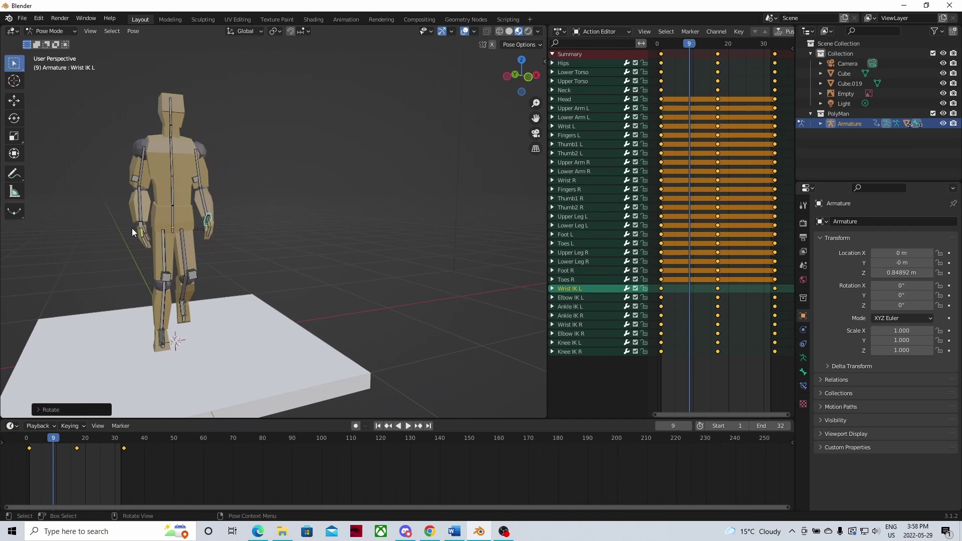
left_click(140, 225)
left_click(140, 225)
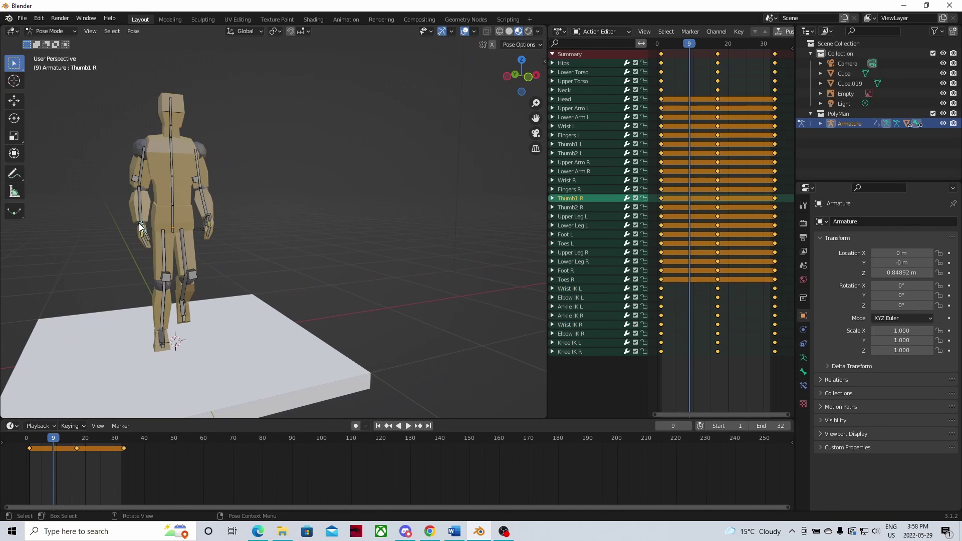
left_click(140, 225)
key("KP_3")
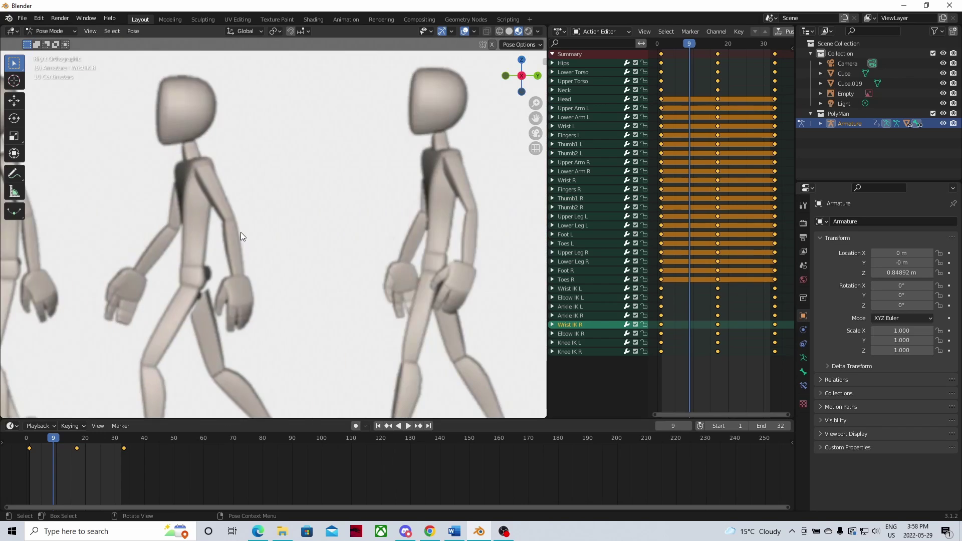
scroll(354, 232, "up", 4)
middle_click_drag(402, 242, 188, 259, "shift")
key("g")
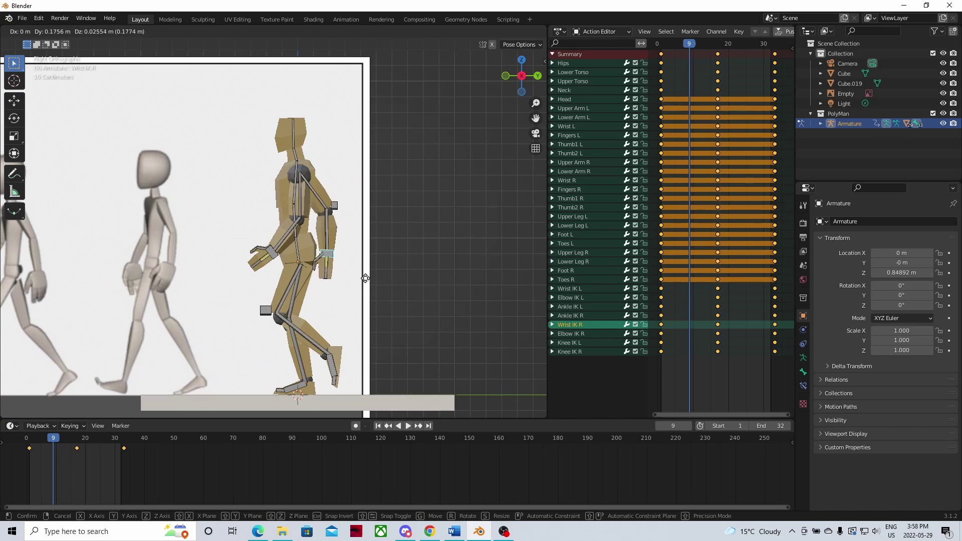
left_click(365, 284)
Rotate the Wrist IK R control about 10° around global X to angle the right hand like the reference
middle_click_drag(190, 284, 336, 259, "shift")
key("r")
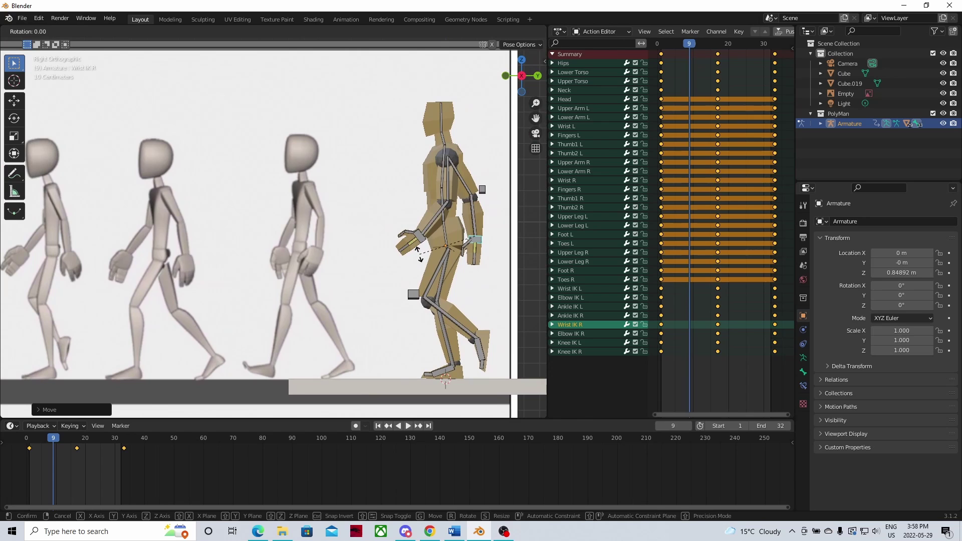
key("x")
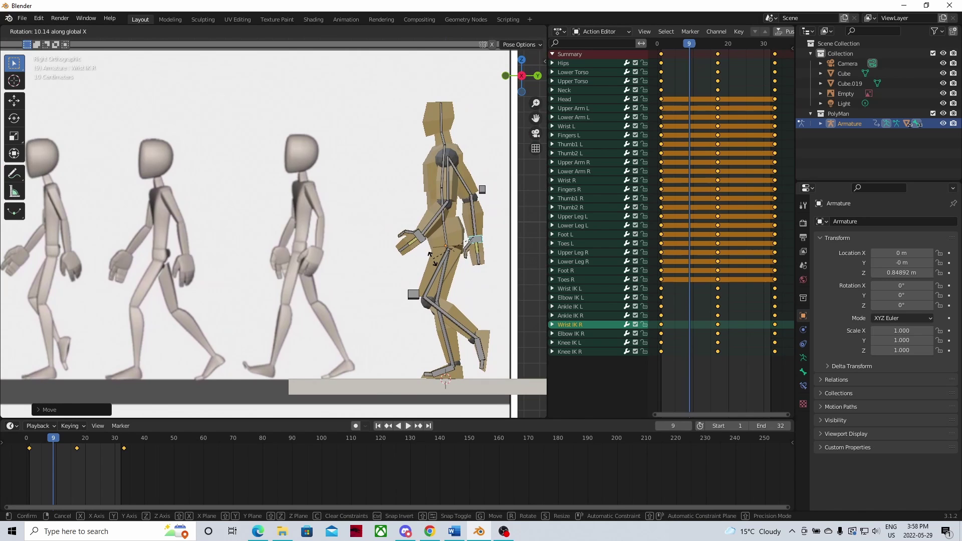
left_click(434, 257)
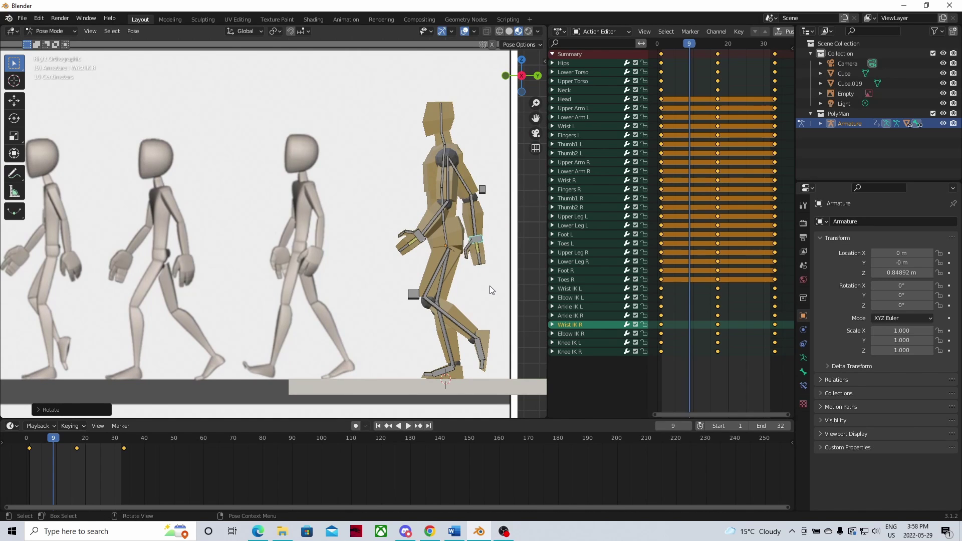
Select all bones of the armature and insert a keyframe for the whole pose at frame 9
left_click(444, 226)
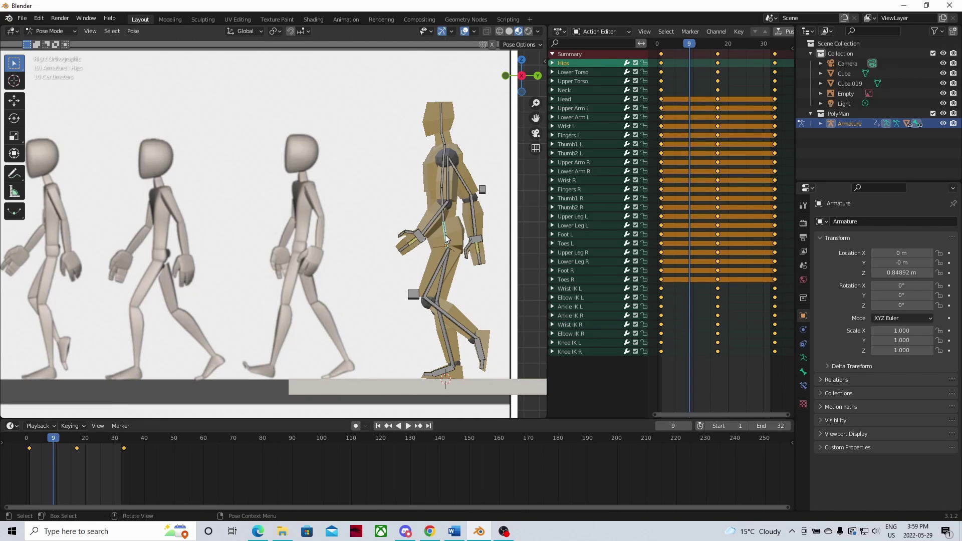
key("a")
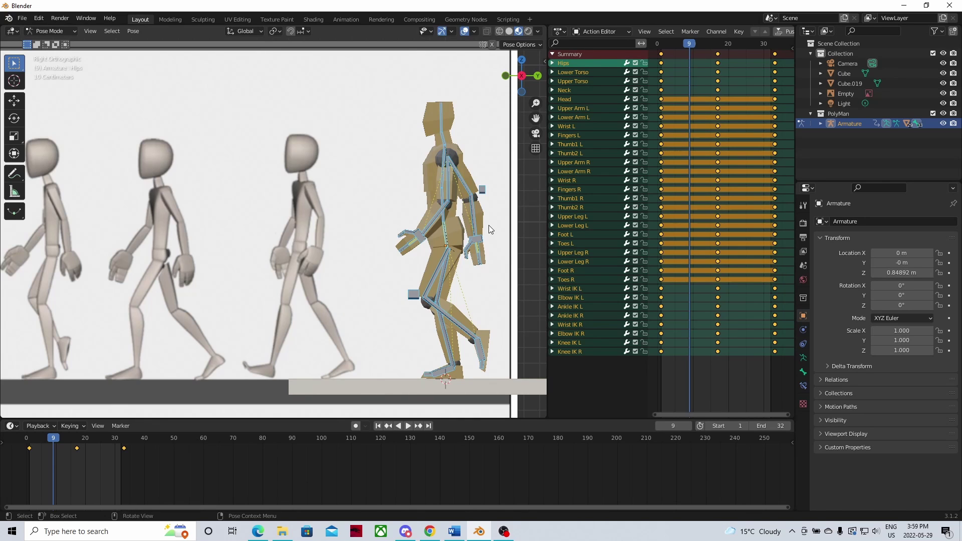
key("i")
left_click(424, 227)
key("space")
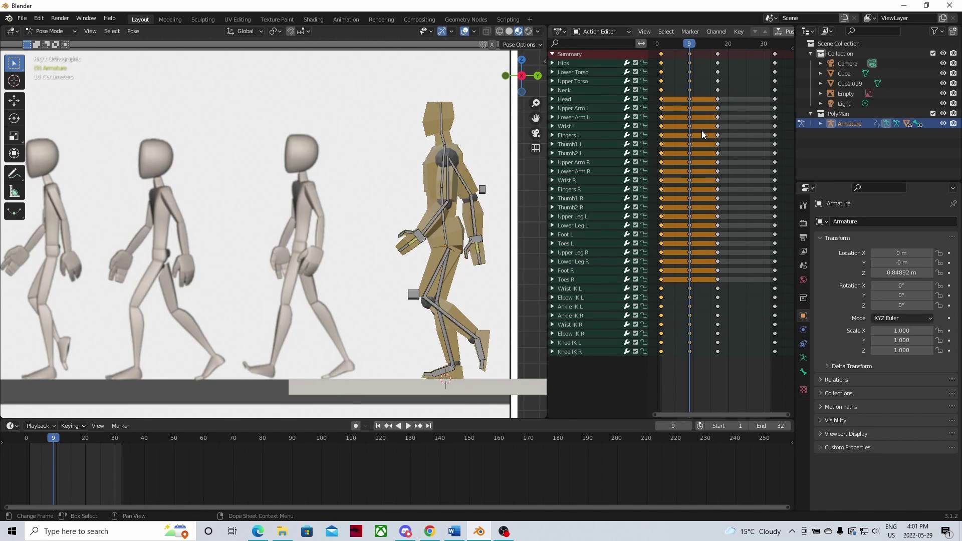
Copy the keyframes of all bones at frame 9 and paste them flipped at frame 25
left_click(701, 70)
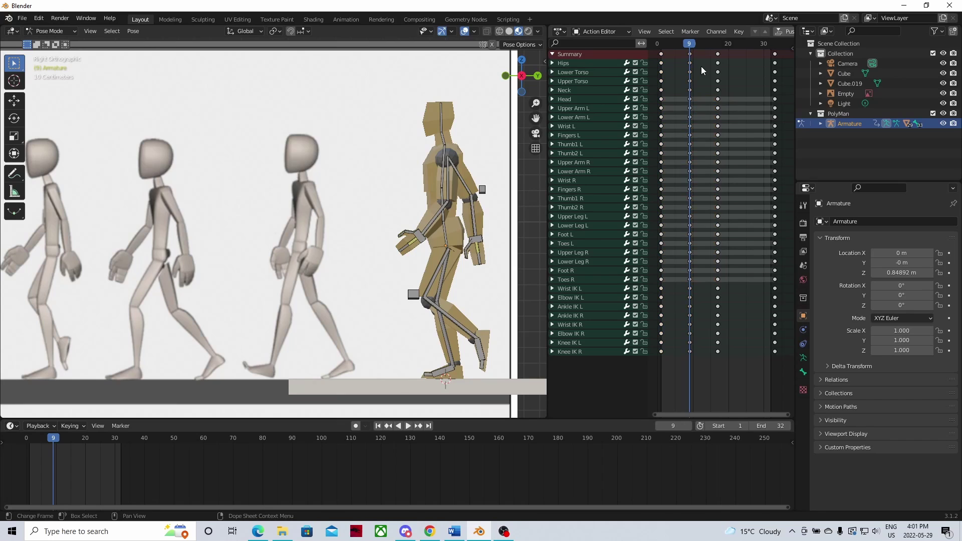
left_click(692, 55)
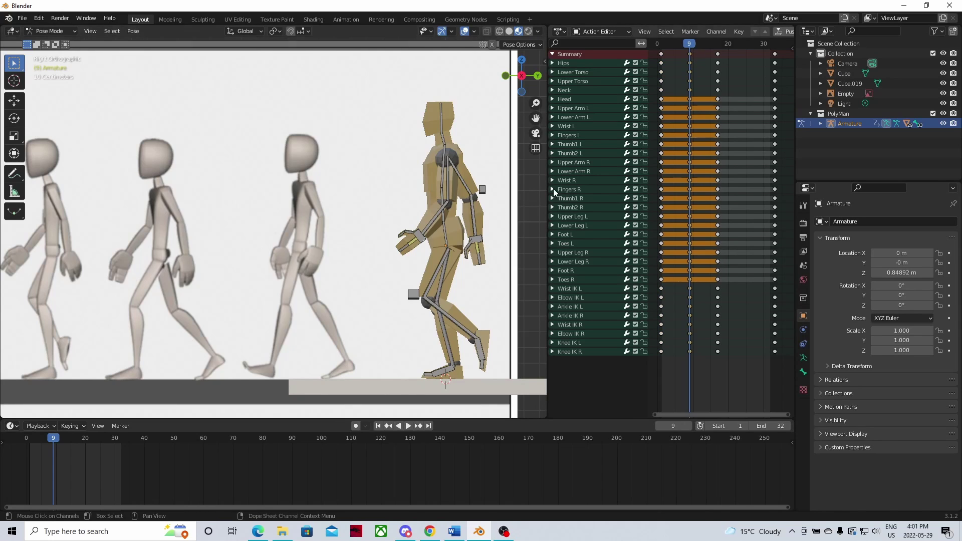
right_click(689, 47)
key("Escape")
left_click_drag(690, 47, 745, 49)
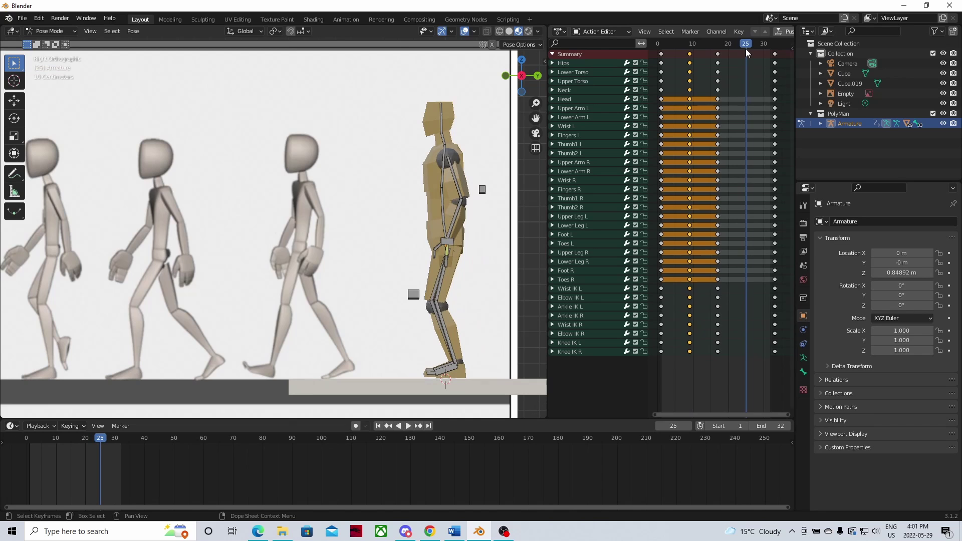
right_click(747, 44)
left_click(711, 65)
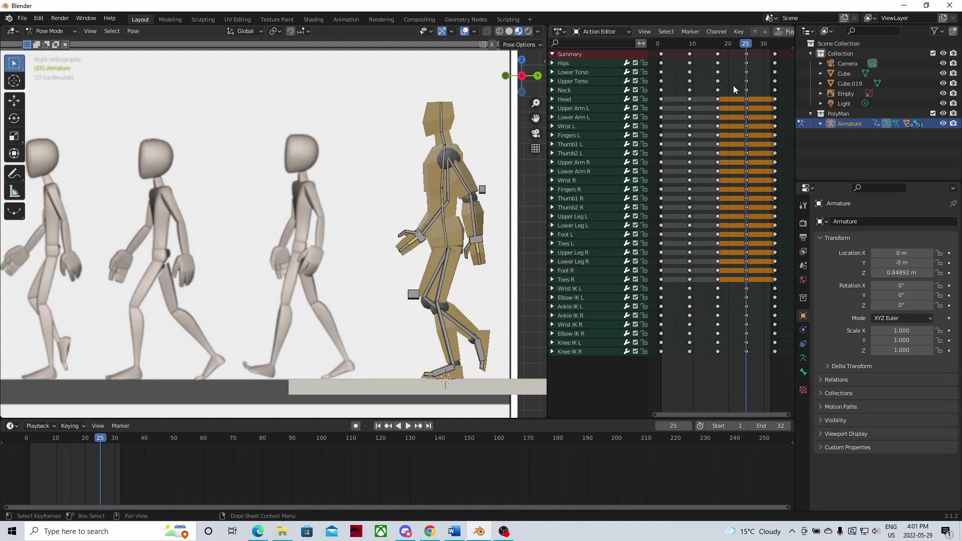
Play back and scrub the walk animation to check the passing poses at frames 9 and 25
key("space")
left_click_drag(666, 52, 746, 58)
key("space")
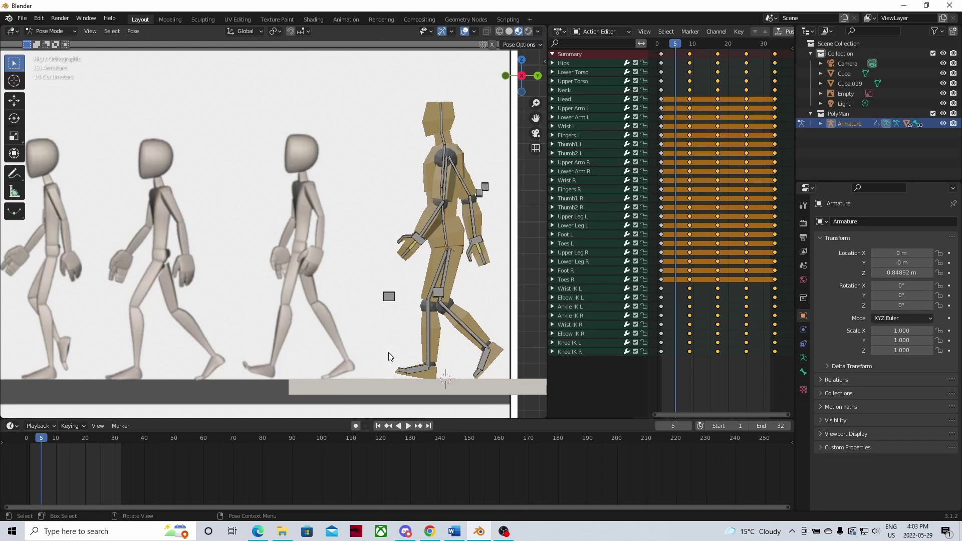
At frame 5, rotate the Ankle IK R control about -10° to adjust the front foot's contact with the ground
left_click(418, 374)
key("r")
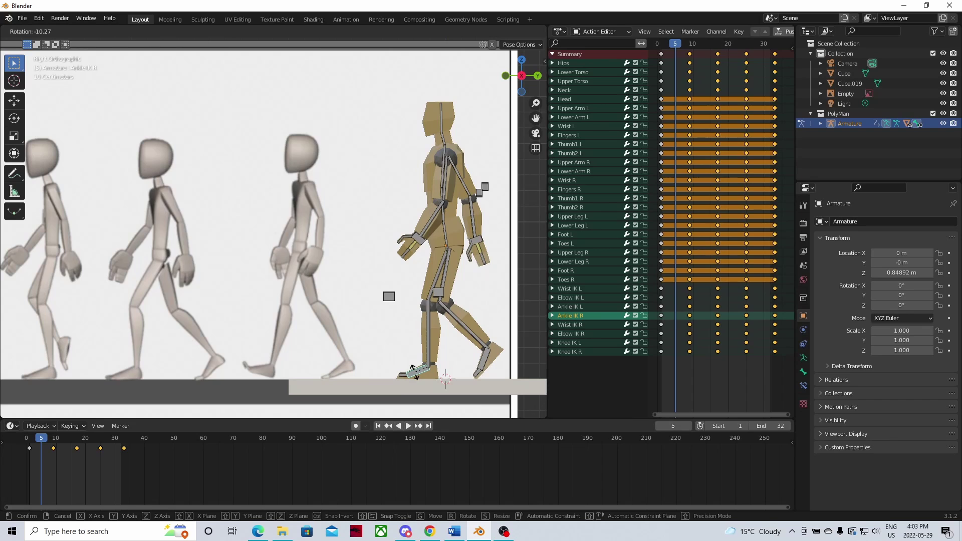
left_click(415, 374)
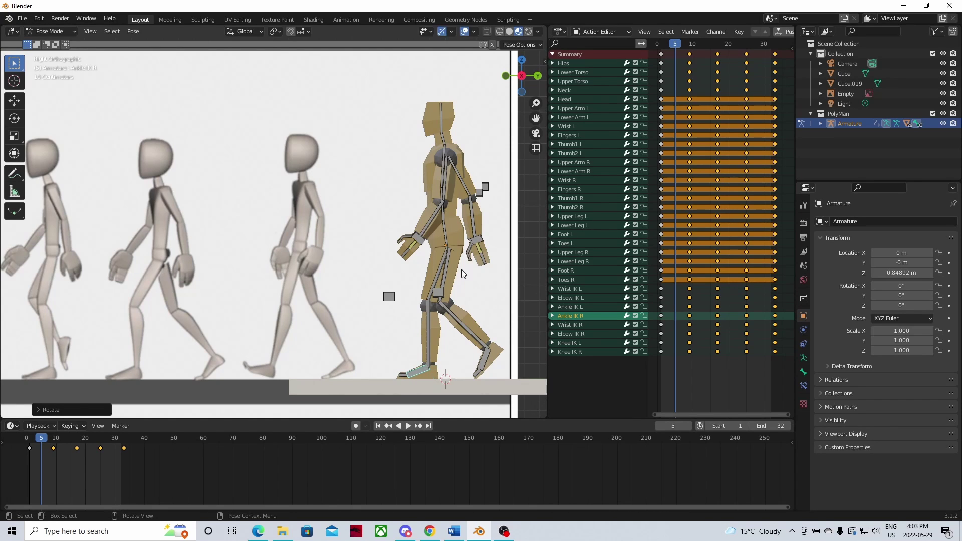
Lower the Hips bone slightly along global Z at frame 5
left_click(448, 238)
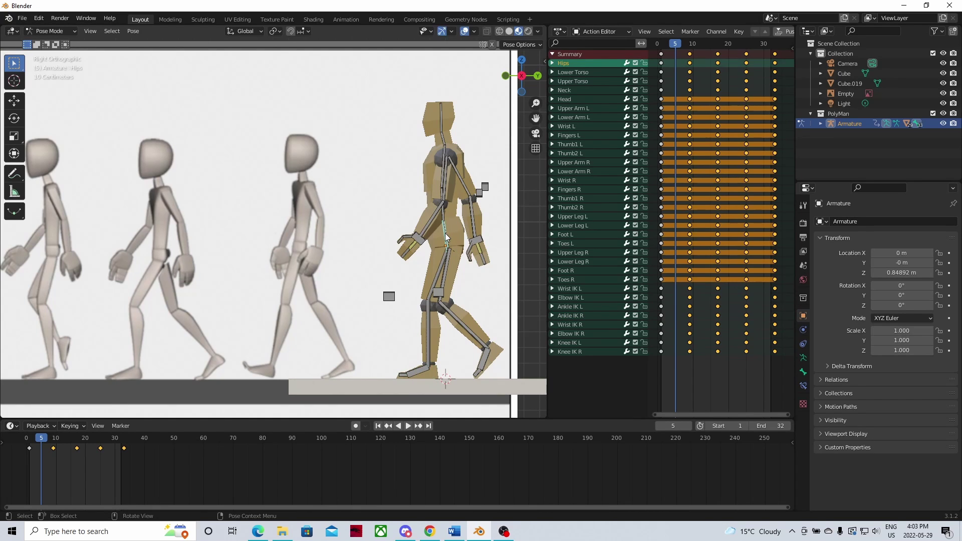
key("g")
key("z")
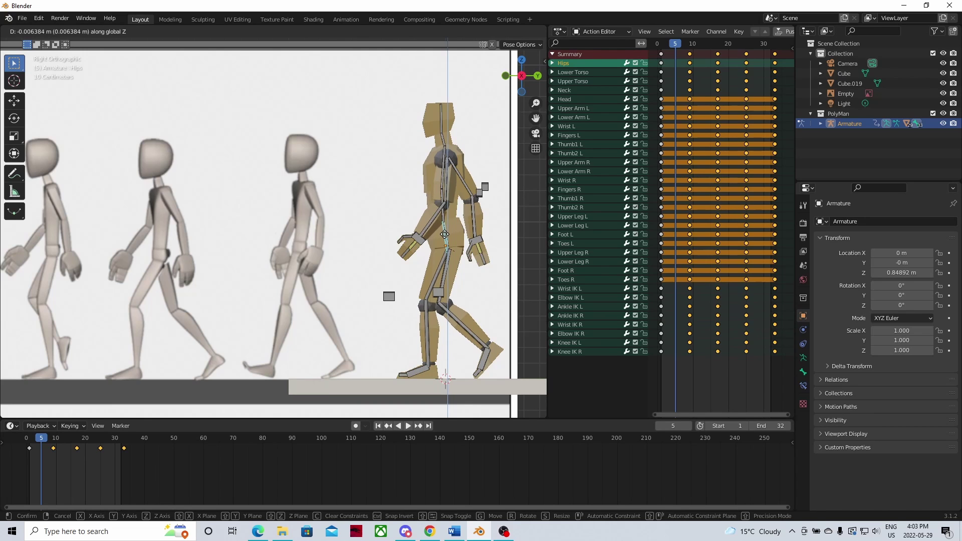
left_click(444, 235)
Move the Ankle IK L control about 0.13 m straight backward to stretch the trailing left leg
left_click(487, 357)
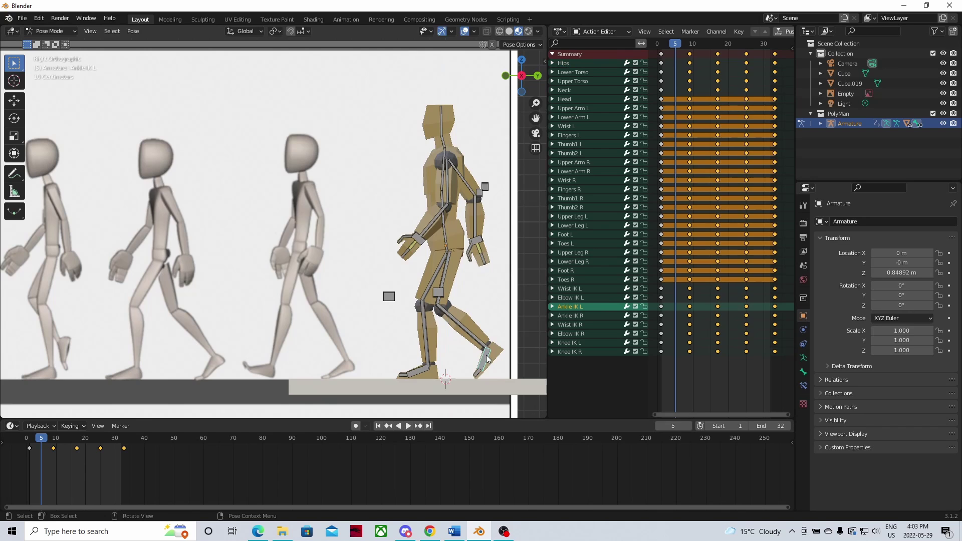
key("g")
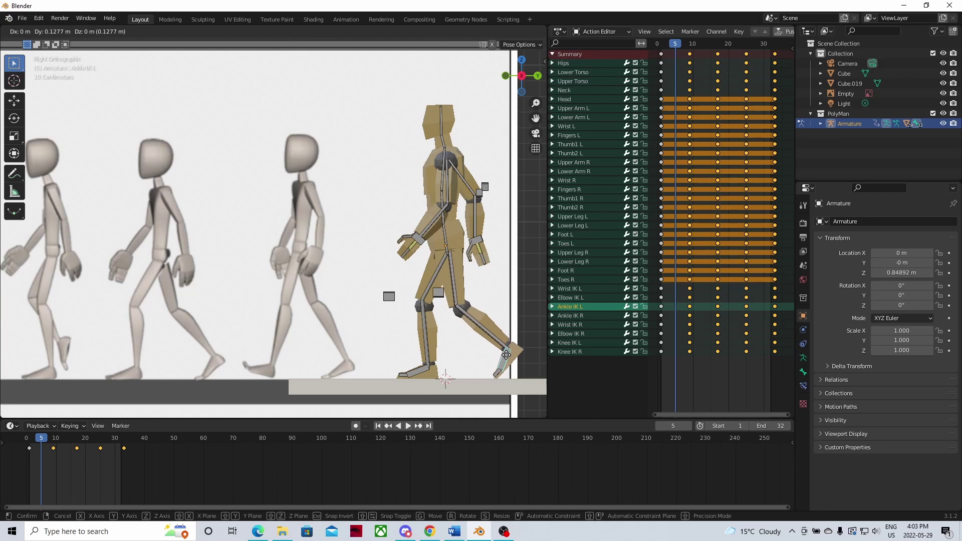
left_click(506, 355)
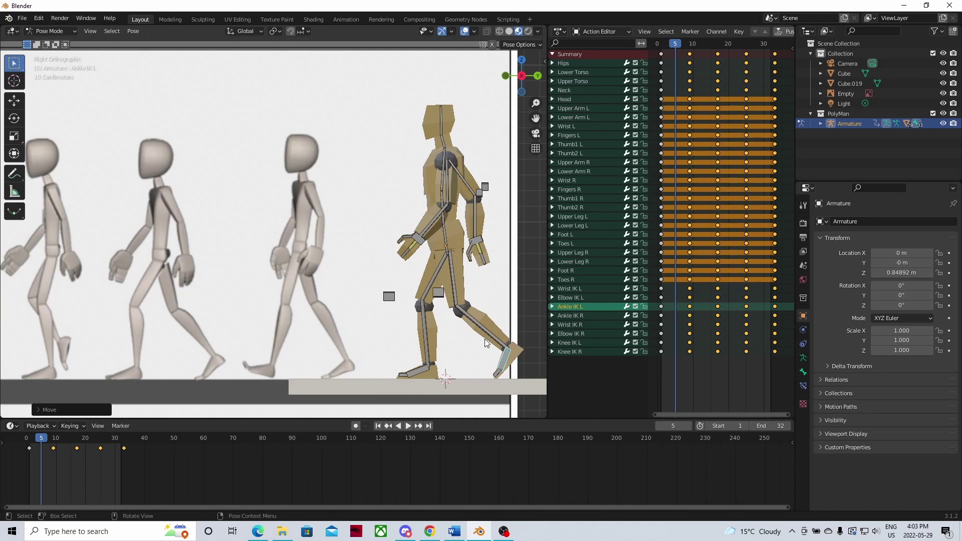
Nudge the Wrist IK L control about 0.02 m down and forward, and slightly reposition the Wrist IK R control
left_click(418, 239)
key("g")
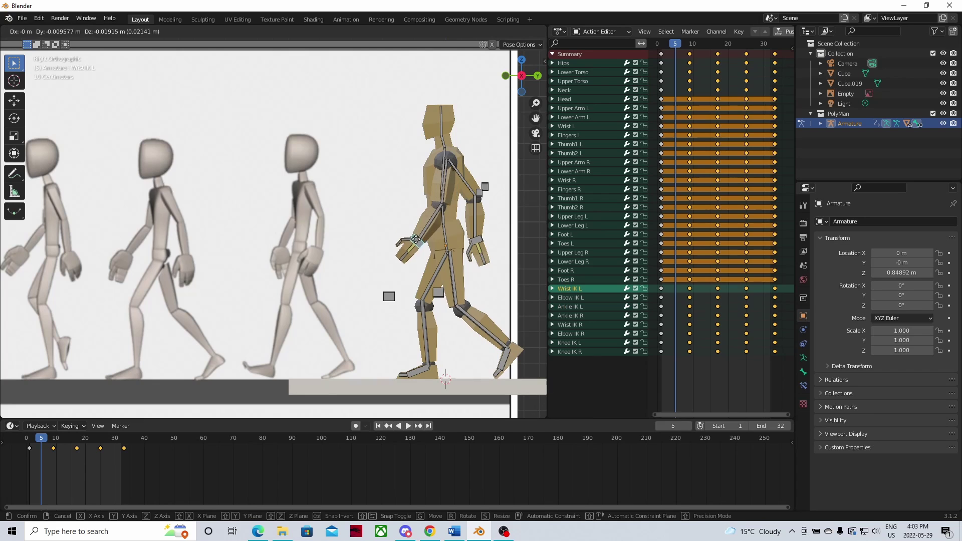
left_click(417, 242)
left_click(478, 244)
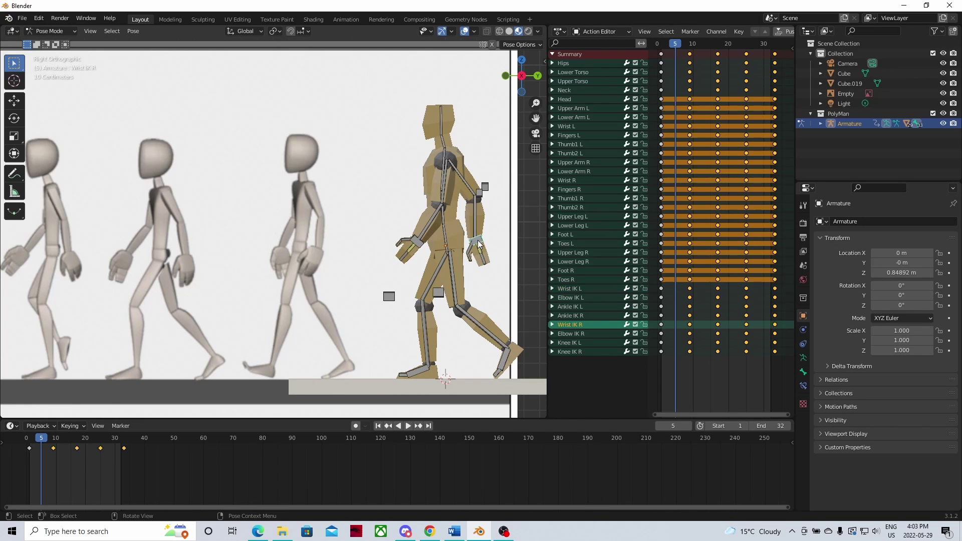
key("g")
left_click(477, 243)
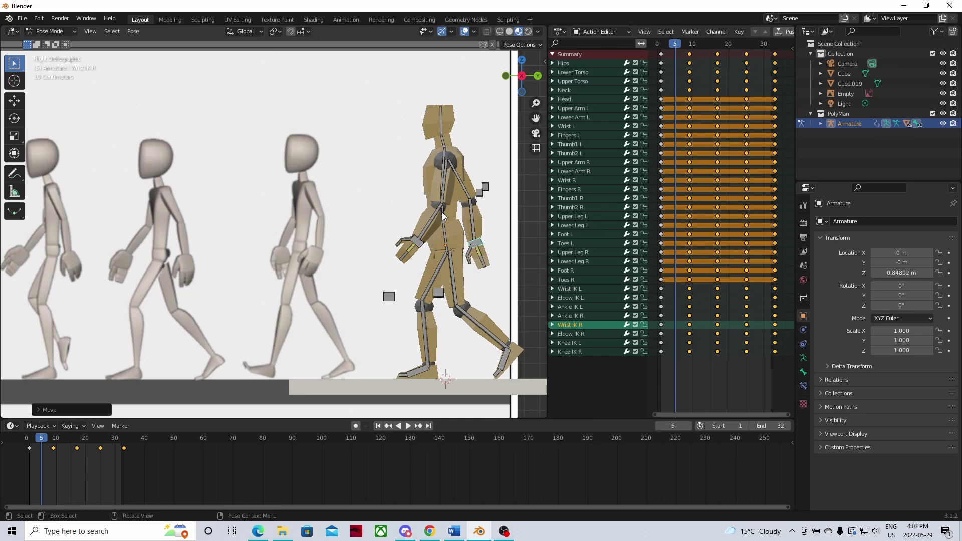
Insert a Location & Rotation keyframe for all bones at frame 5
left_click(446, 234)
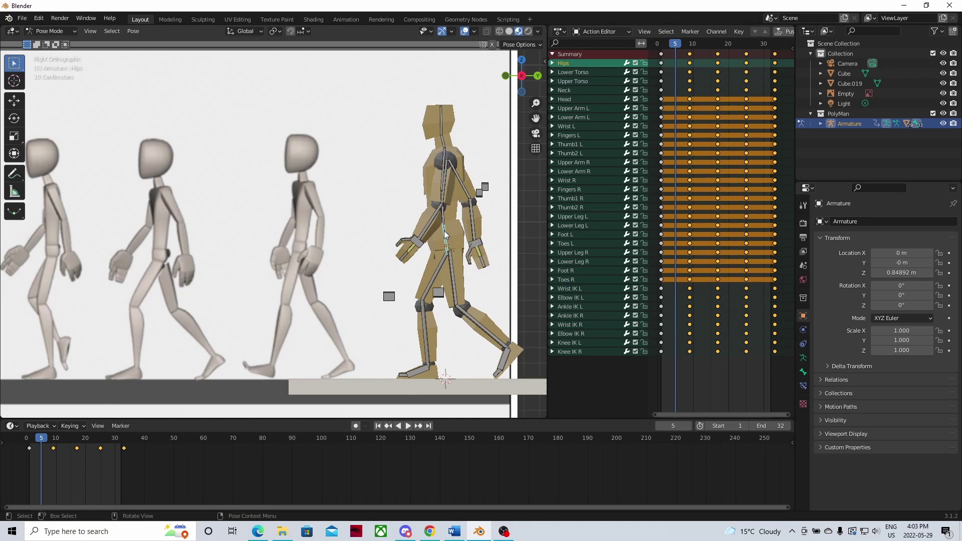
key("a")
key("i")
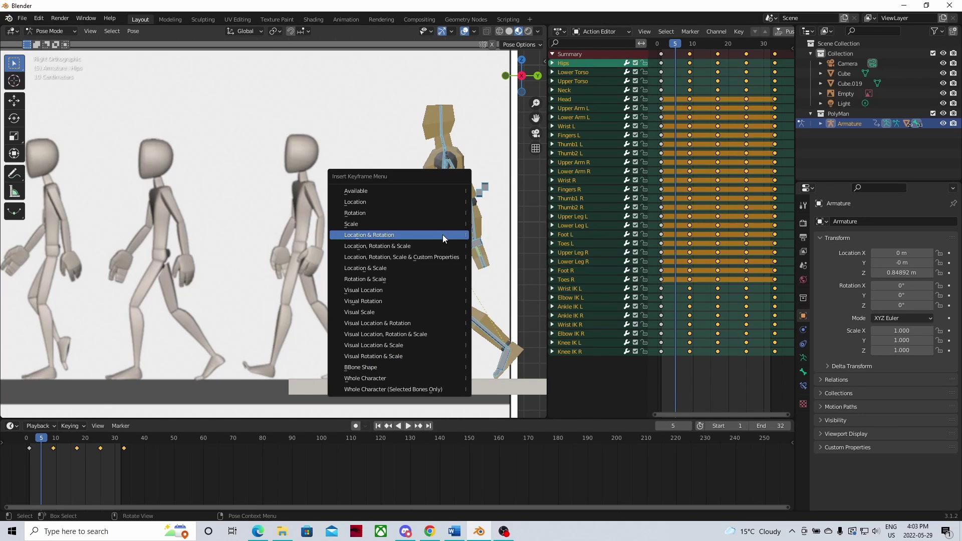
left_click(385, 235)
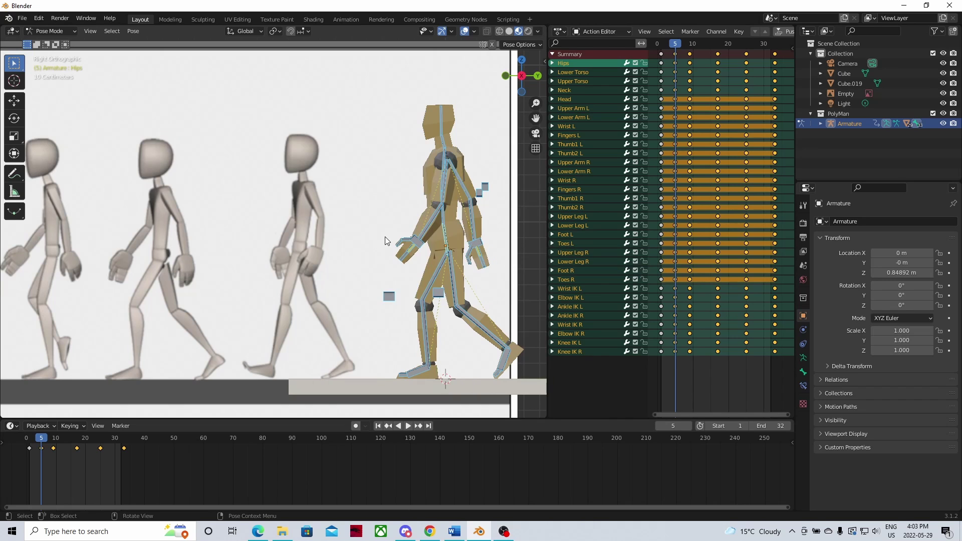
Play the walk animation and scrub back to its start to check the new frame 5 pose
key("space")
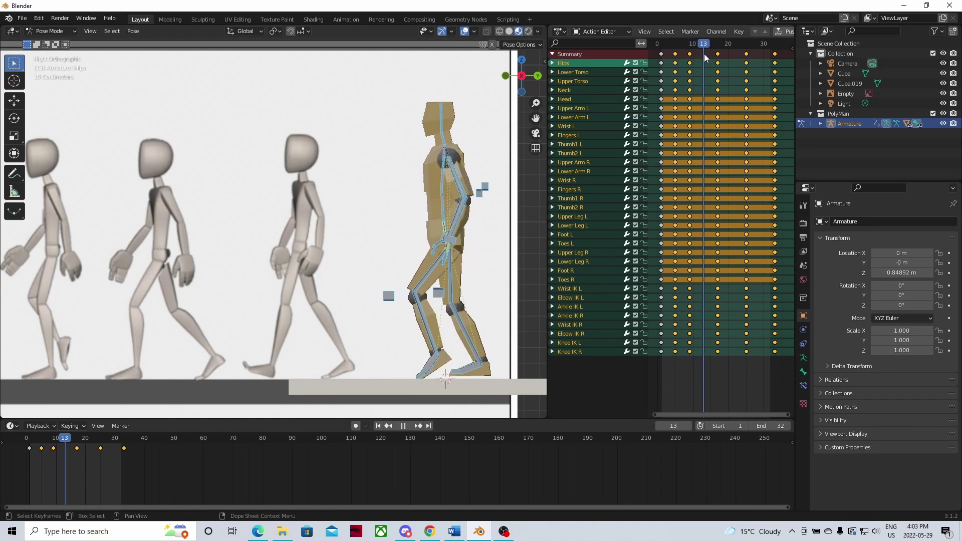
left_click_drag(727, 57, 658, 71)
key("space")
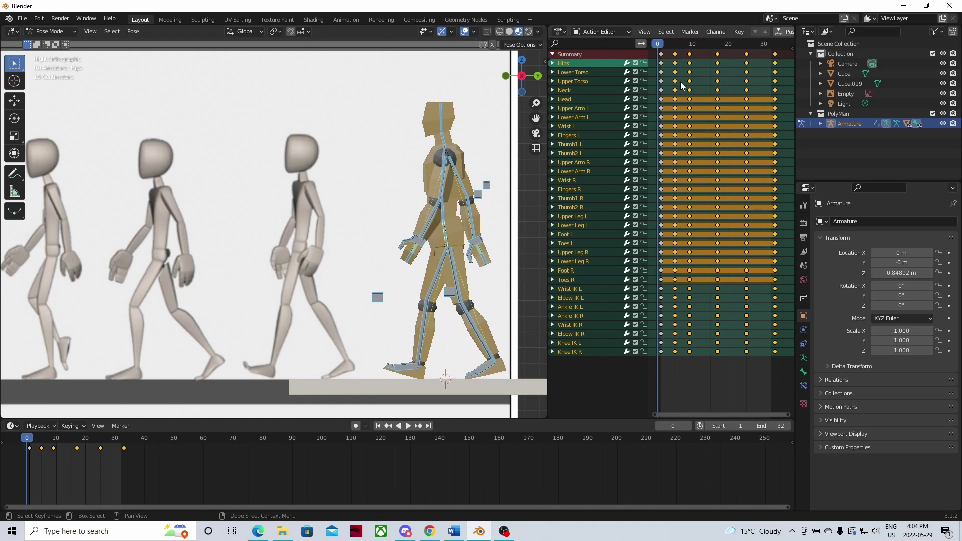
Copy all keyframes at frame 5, paste them flipped at frame 21, and play the walk to check it
left_click(681, 53)
left_click(676, 54)
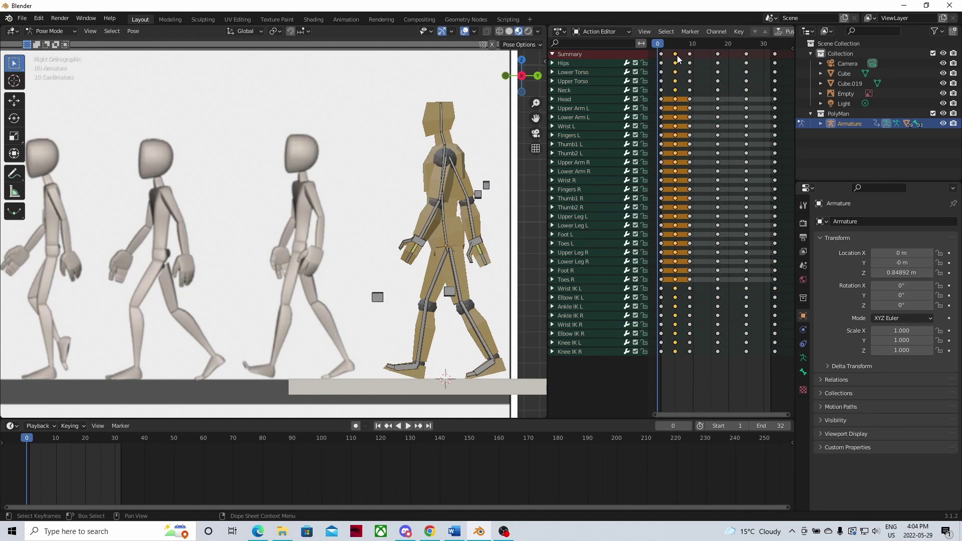
right_click(675, 53)
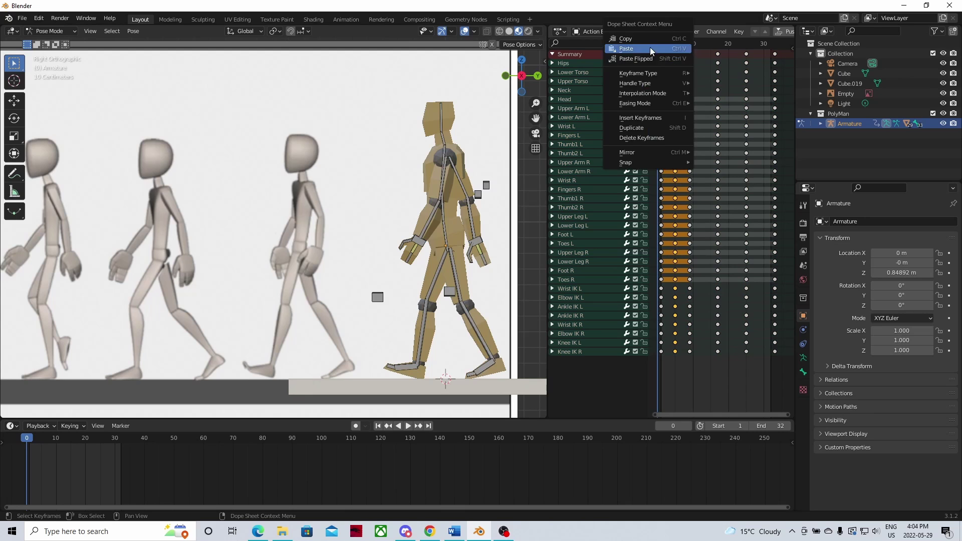
left_click(647, 40)
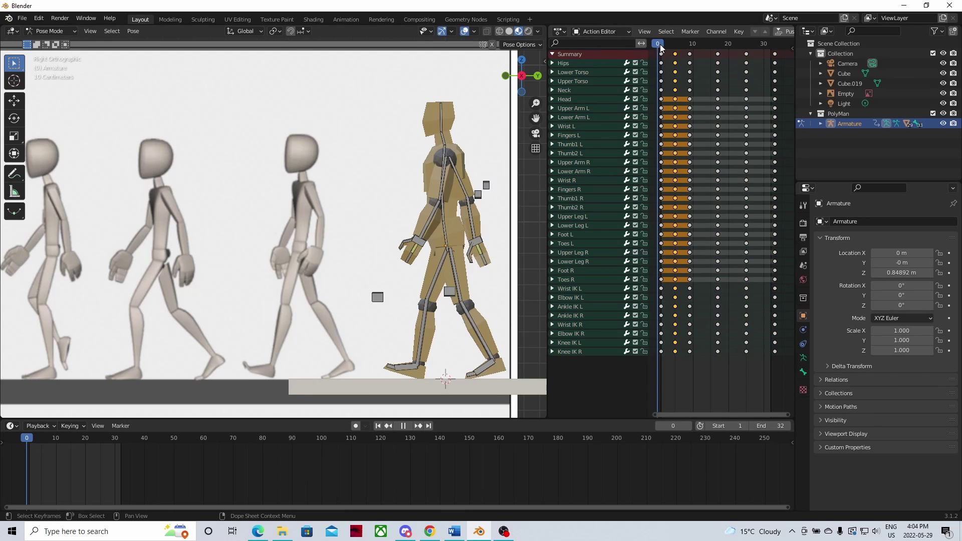
left_click_drag(660, 44, 734, 61)
right_click(736, 57)
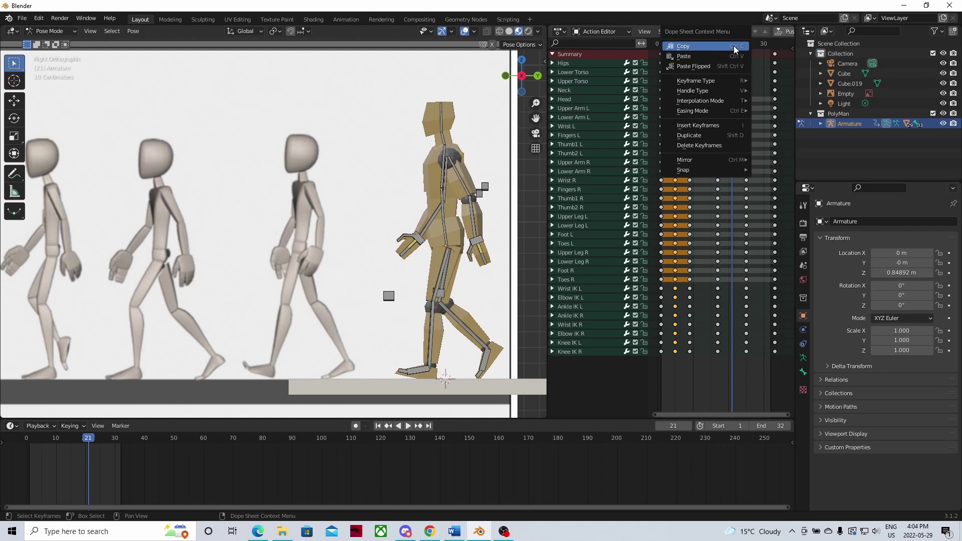
left_click(709, 67)
key("space")
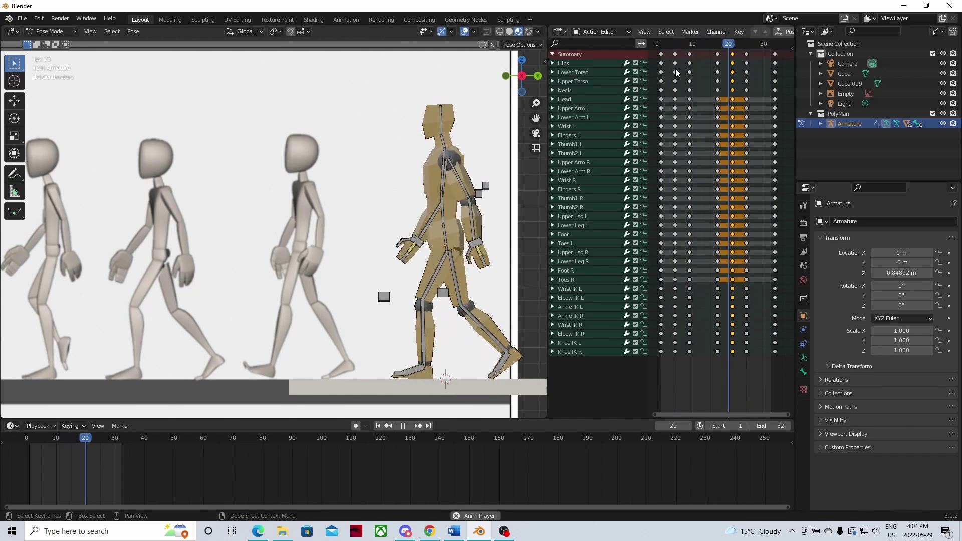
key("space")
Raise the Hips bone slightly along the global Z axis in the frame 13 pose
scroll(476, 272, "down", 2)
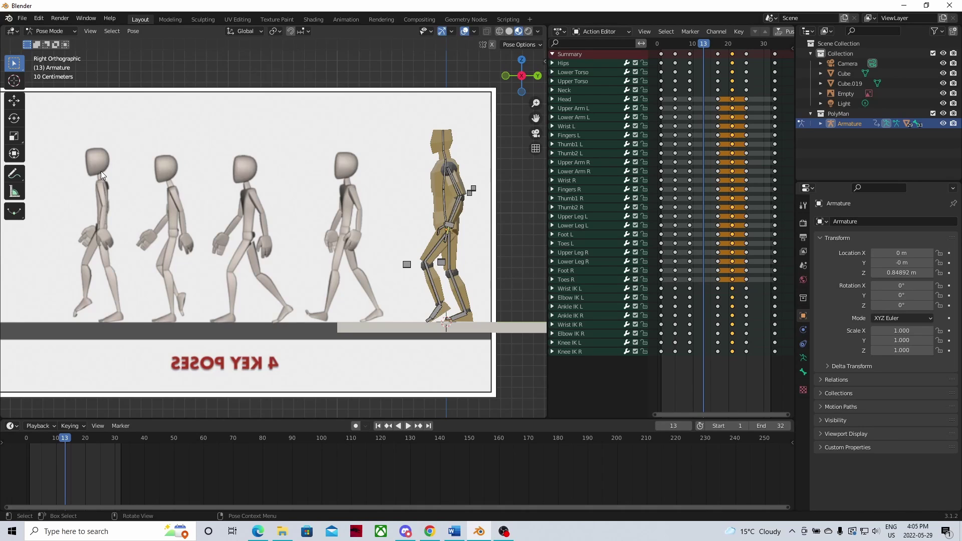
left_click(448, 221)
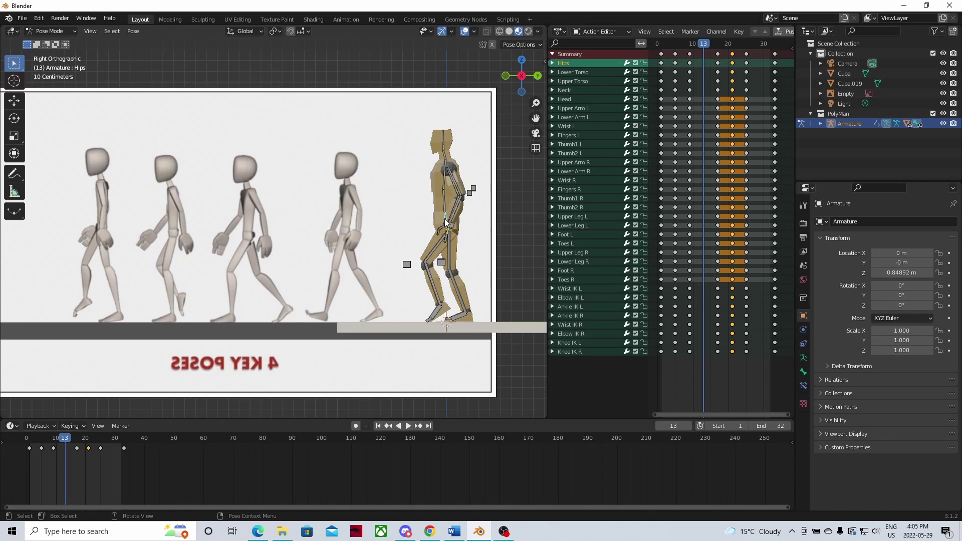
key("g")
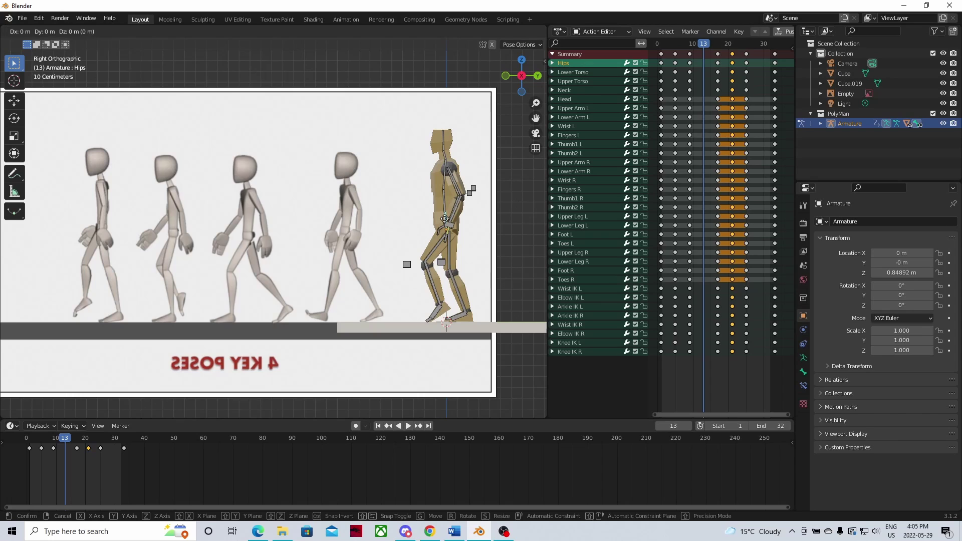
key("z")
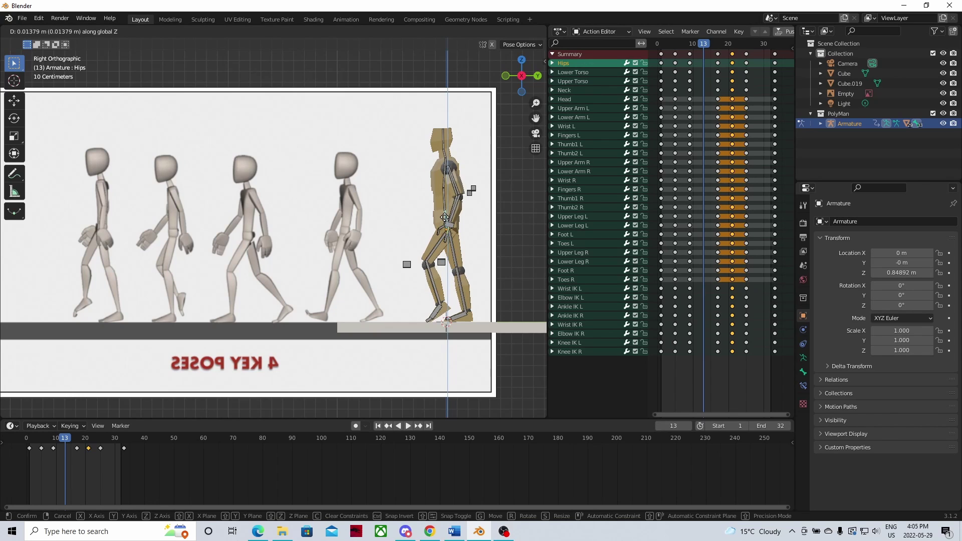
left_click(446, 220)
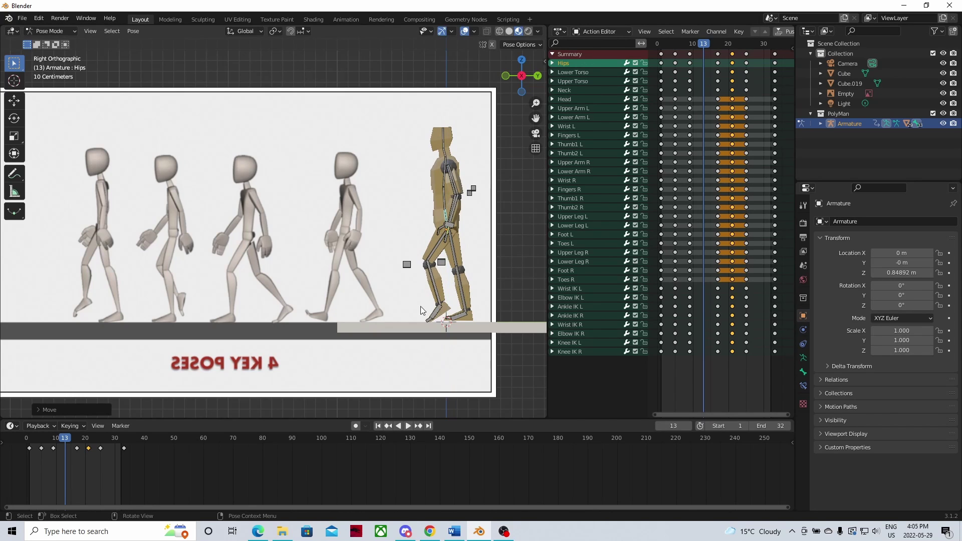
Move the Ankle IK L control forward about 0.05 m and slightly upward to swing the left foot ahead
left_click(439, 314)
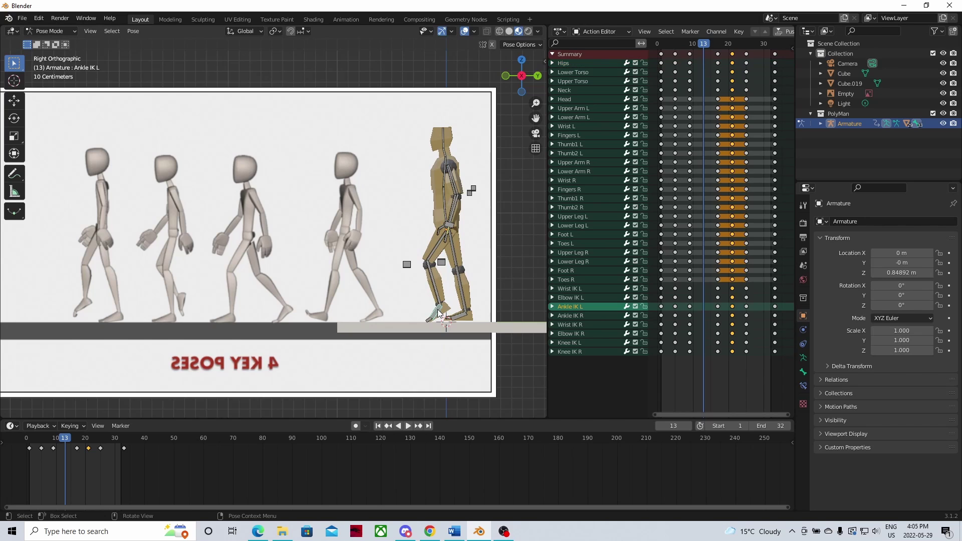
key("g")
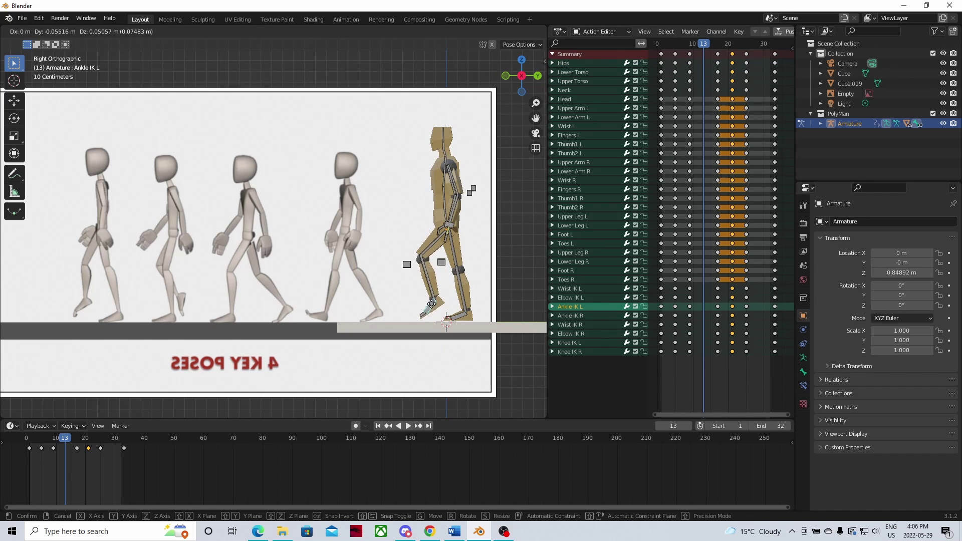
left_click(431, 308)
Raise the Ankle IK R control about 0.02 m, rotate it about 8.5° around global X, and reposition it slightly
left_click(461, 318)
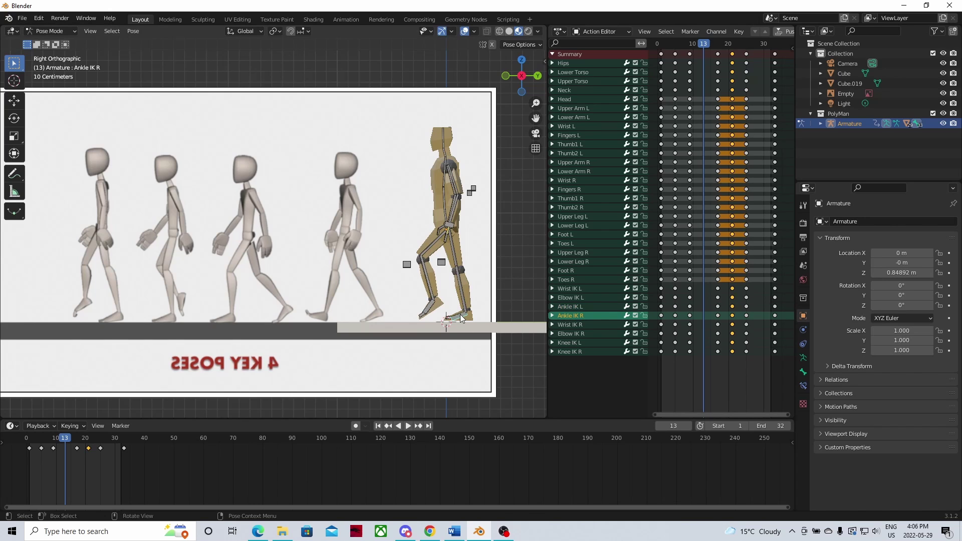
key("g")
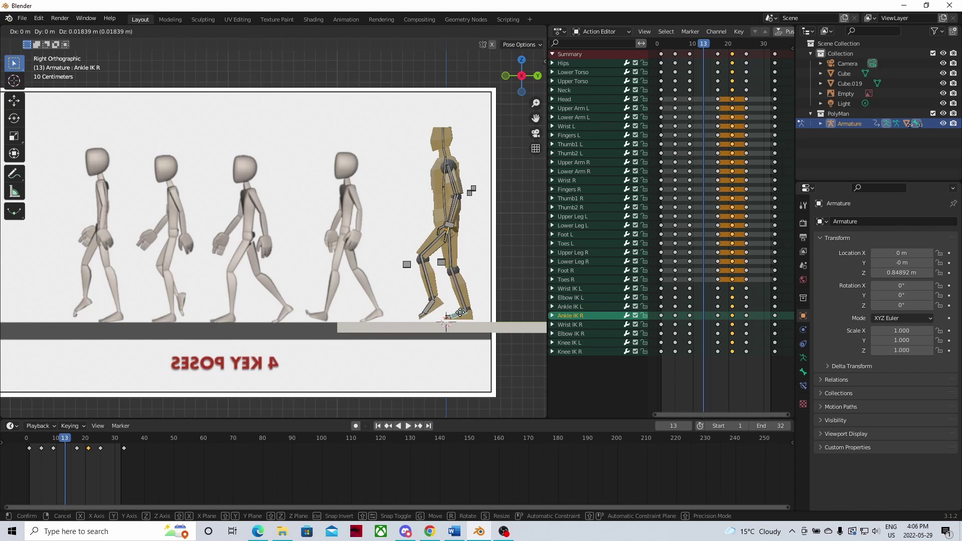
left_click(459, 312)
key("r")
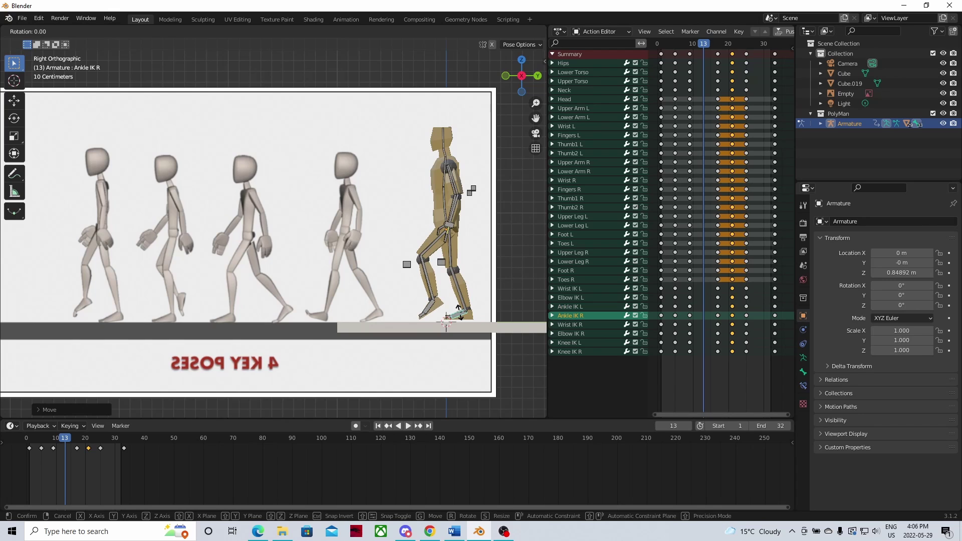
key("x")
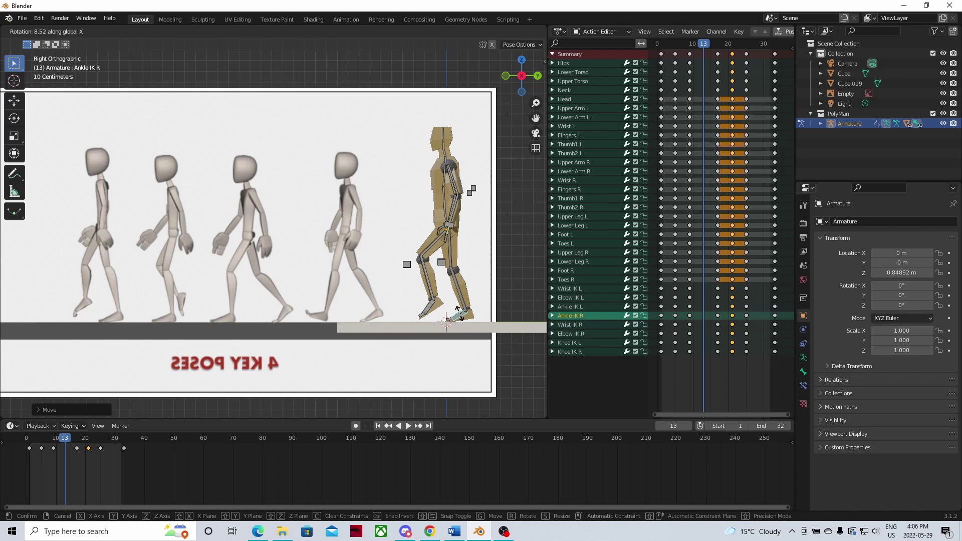
left_click(460, 313)
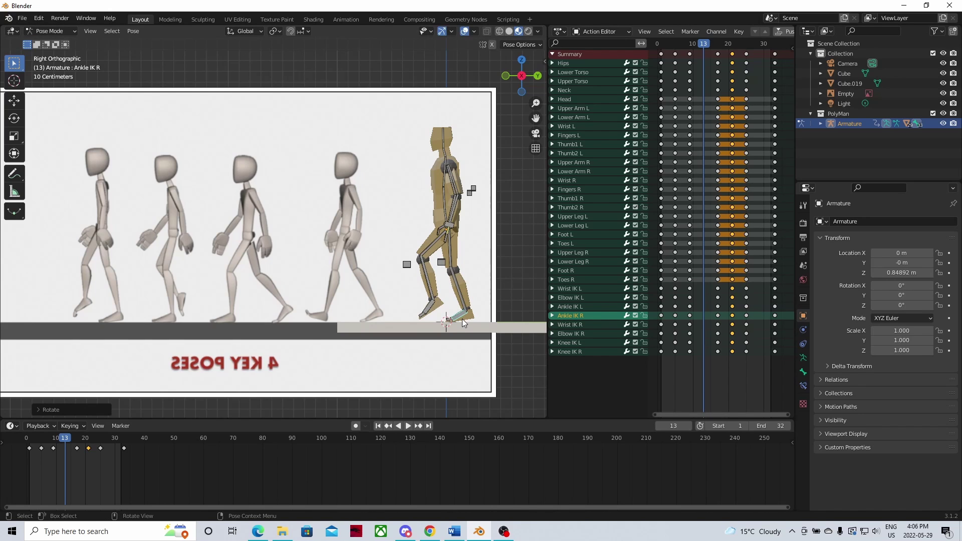
key("g")
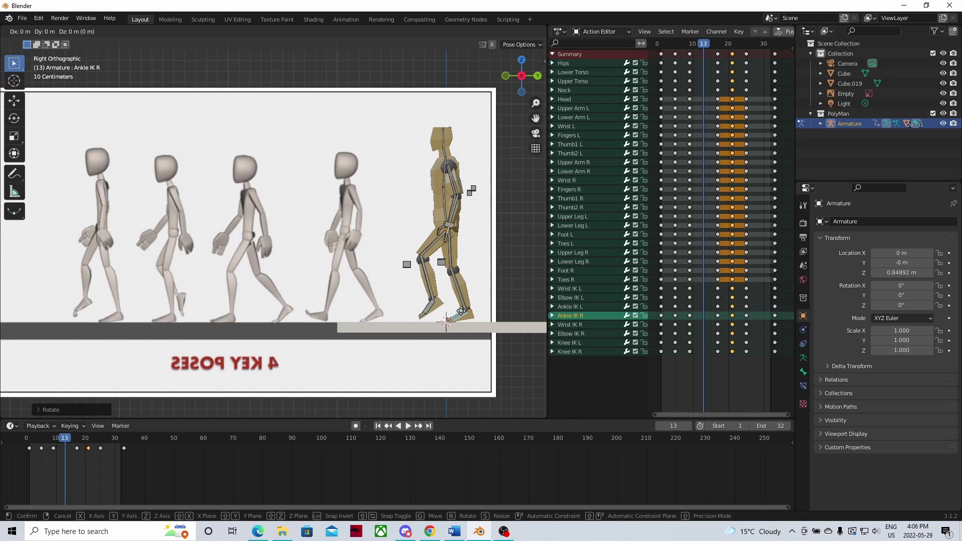
left_click(461, 312)
Move the Wrist IK L control about 0.02 m backward and rotate it about 18° around global X
scroll(463, 324, "up", 6)
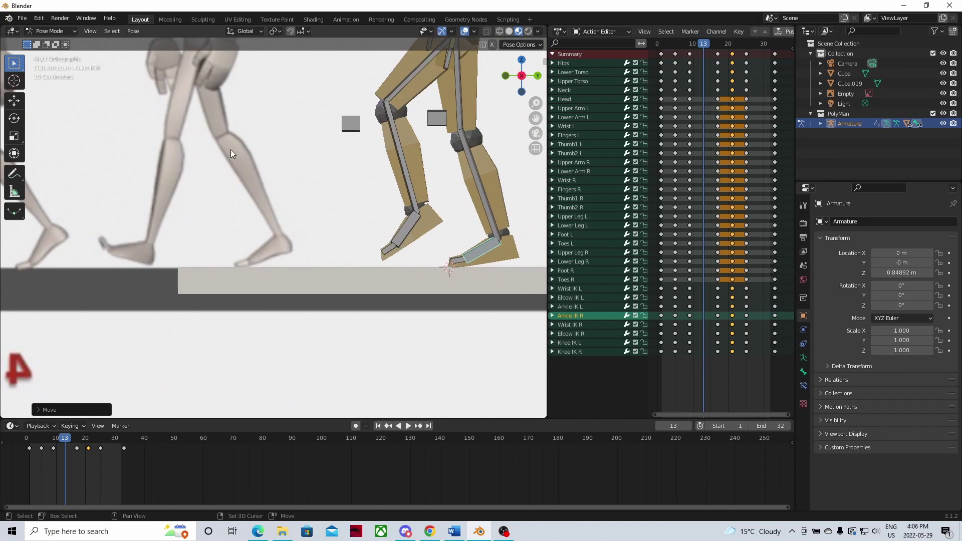
middle_click_drag(311, 178, 239, 193, "shift")
scroll(373, 215, "down", 3)
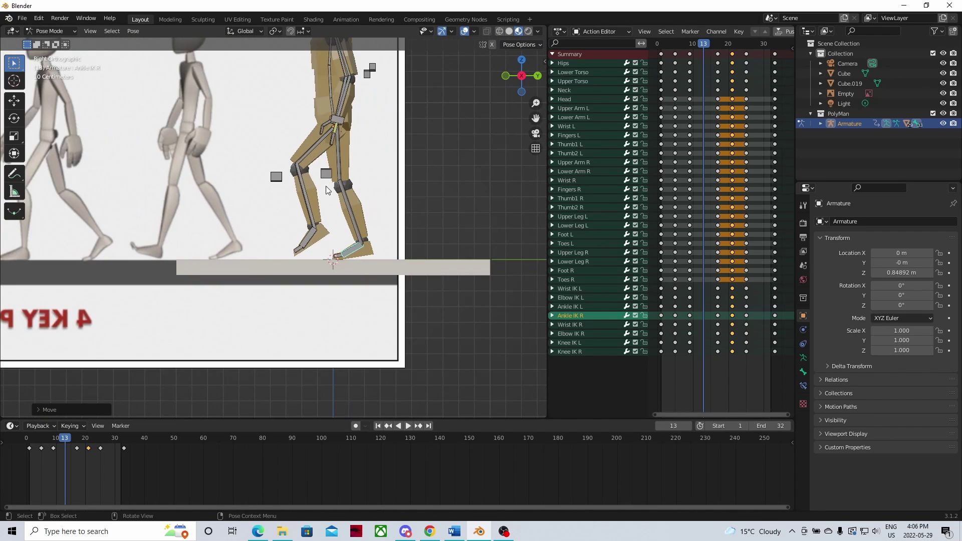
scroll(378, 245, "up", 1)
scroll(379, 245, "down", 2)
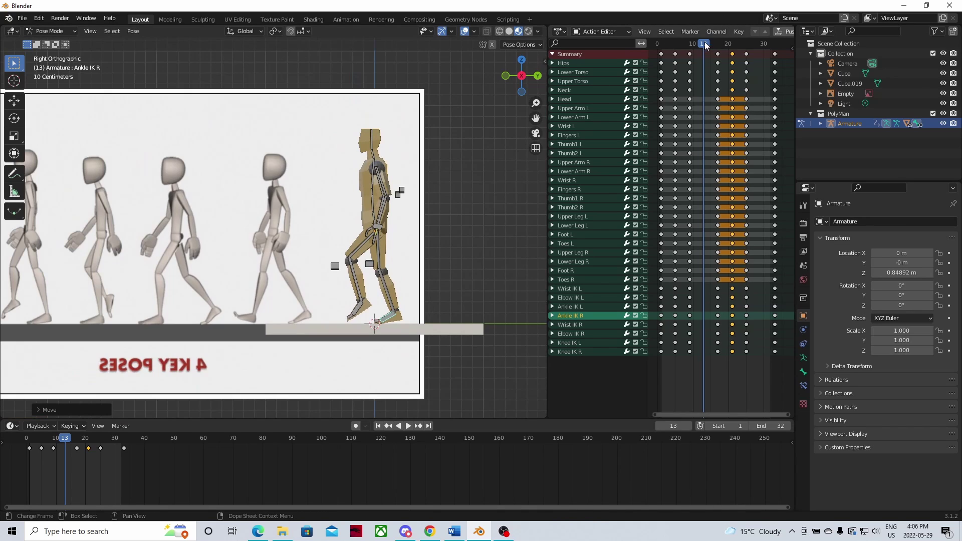
left_click(377, 230)
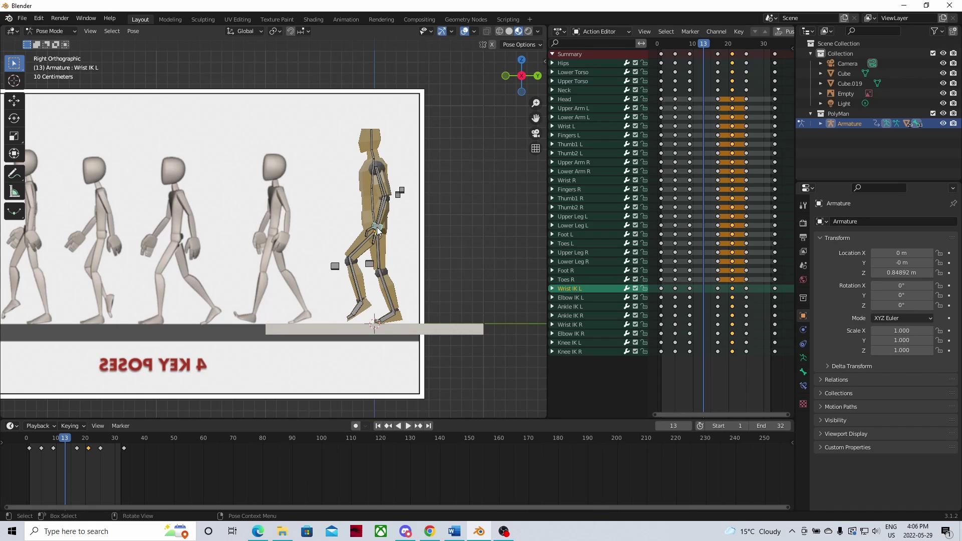
key("g")
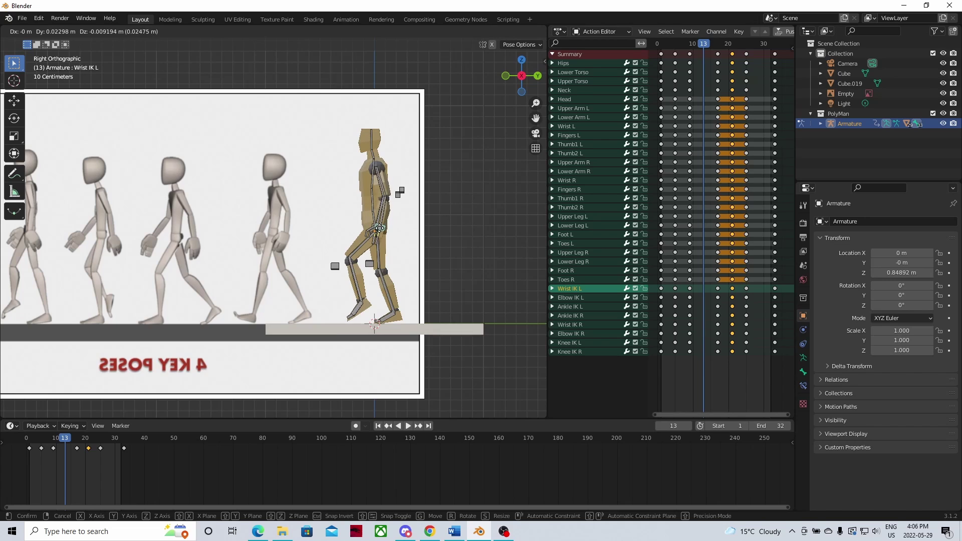
left_click(380, 230)
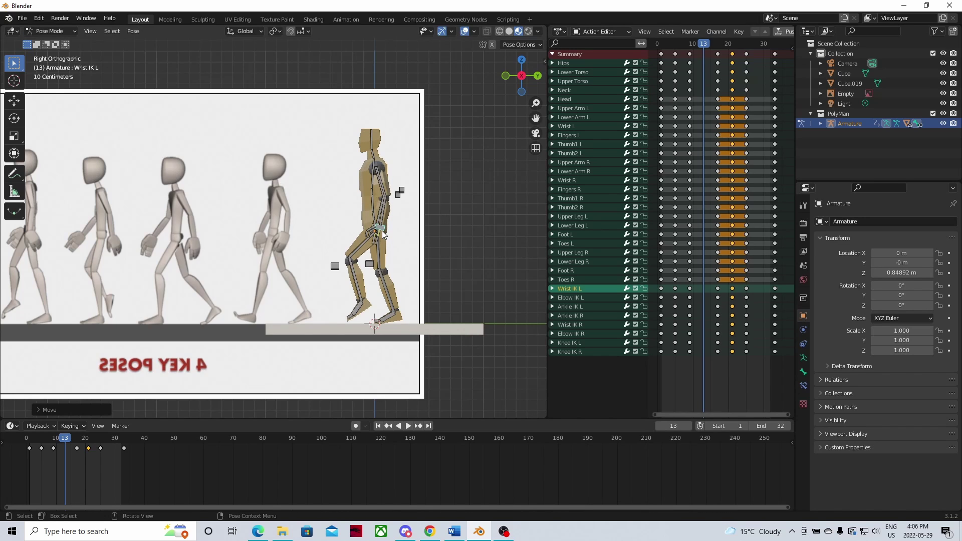
key("r")
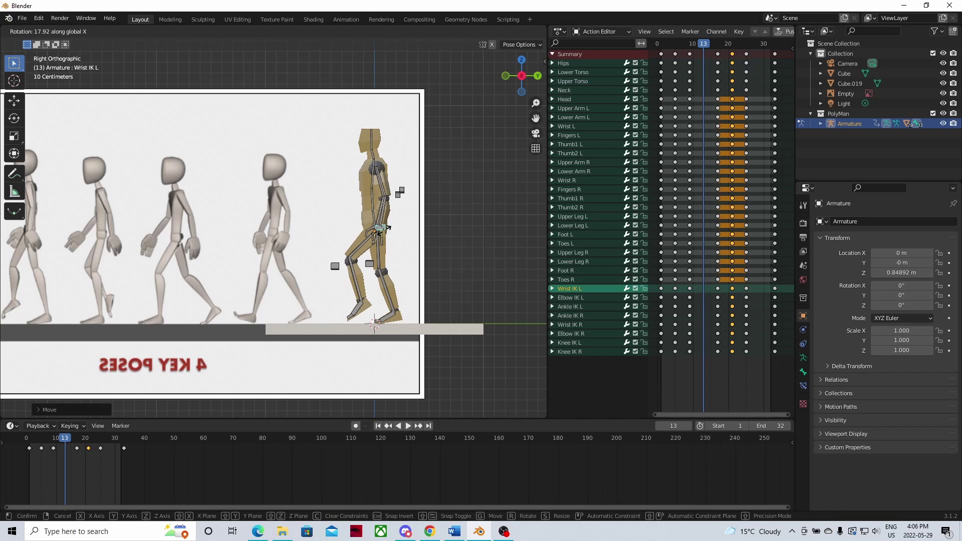
left_click(387, 229)
Move the Wrist IK R control about 0.12 m forward and slightly up, and rotate it about -24° around global X
middle_click_drag(386, 230, 321, 227)
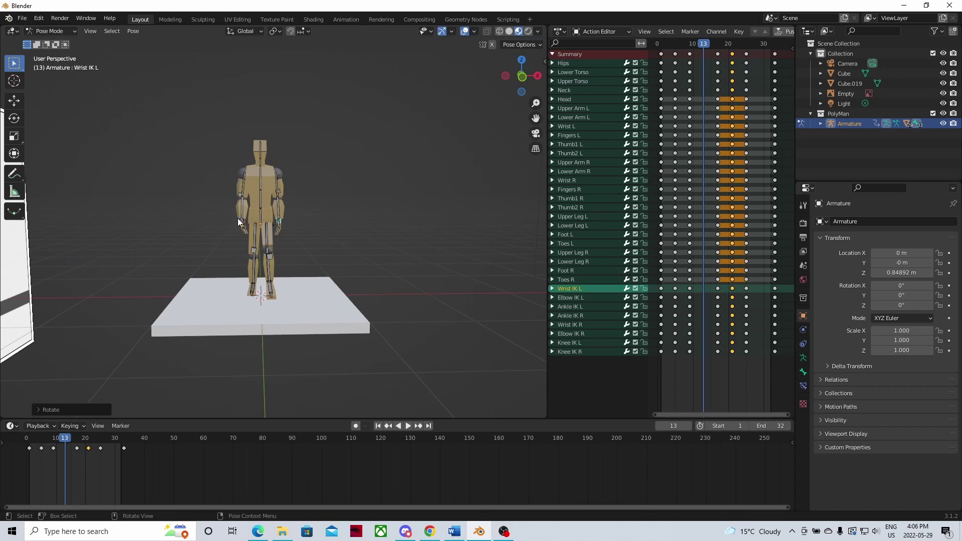
middle_click_drag(239, 222, 388, 302)
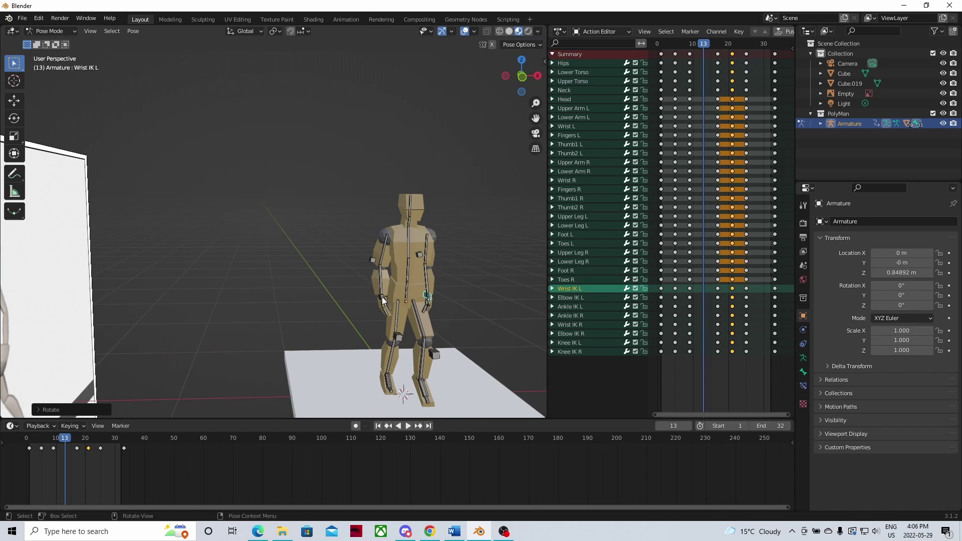
left_click(383, 300)
key("KP_3")
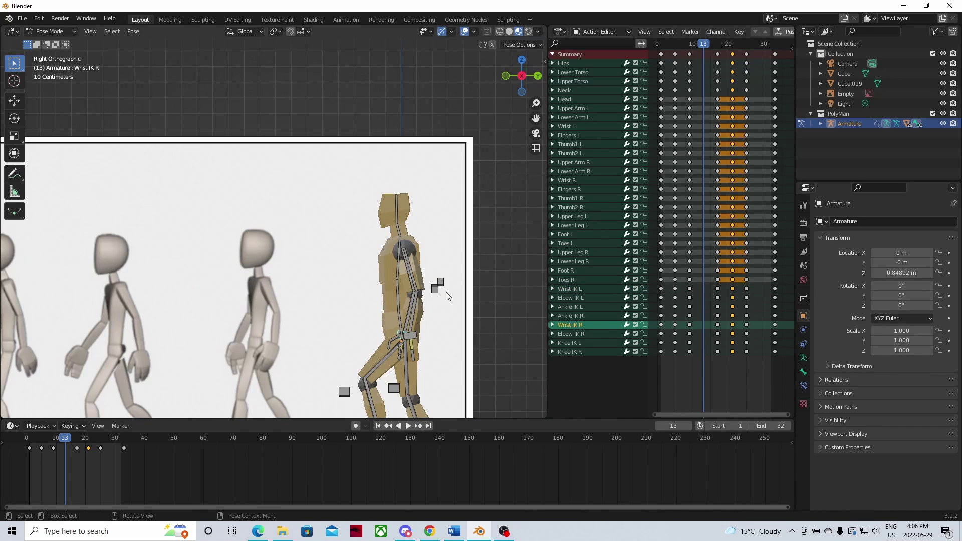
scroll(378, 331, "down", 2)
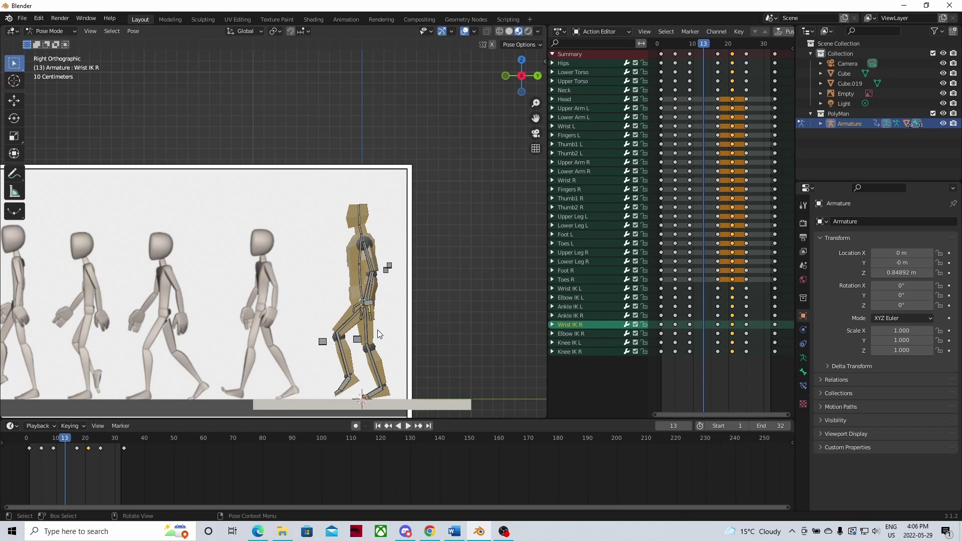
key("g")
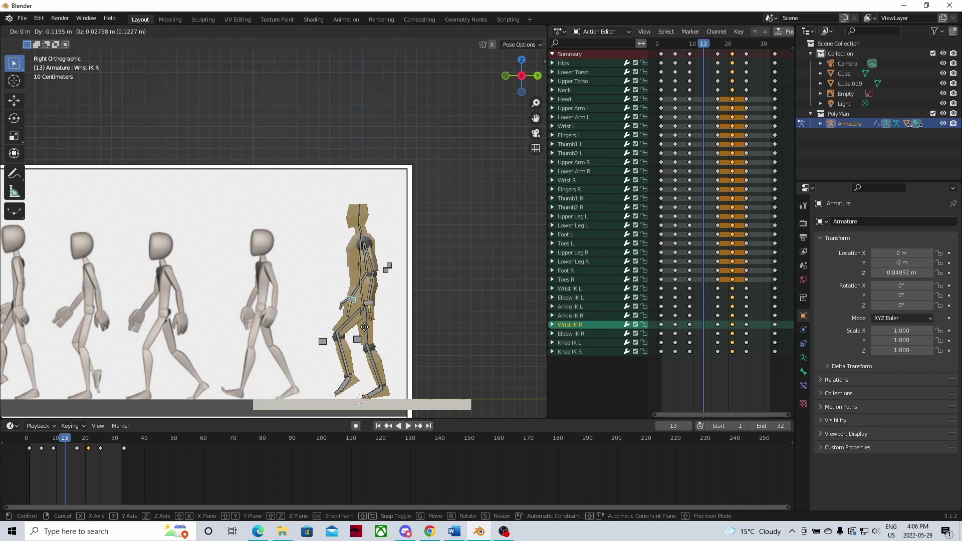
left_click(362, 327)
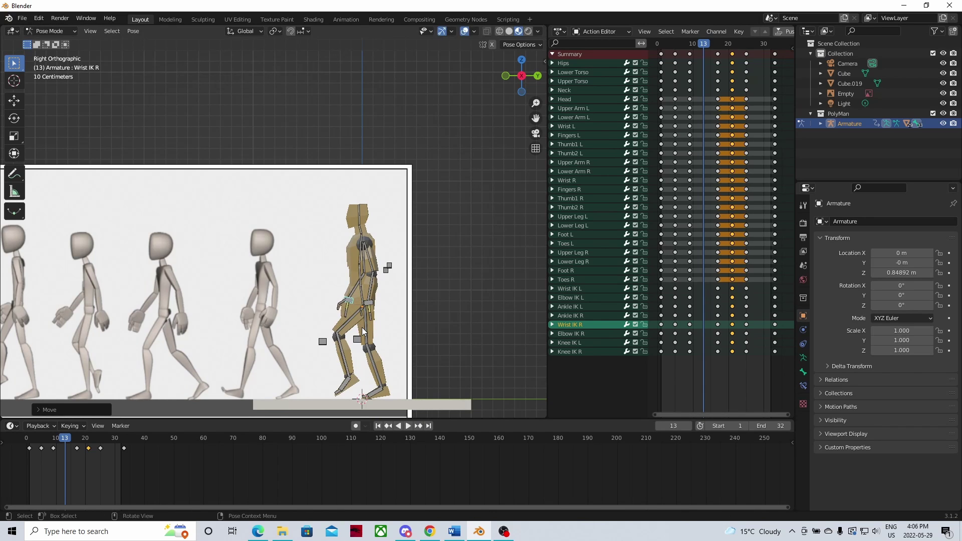
key("r")
key("x")
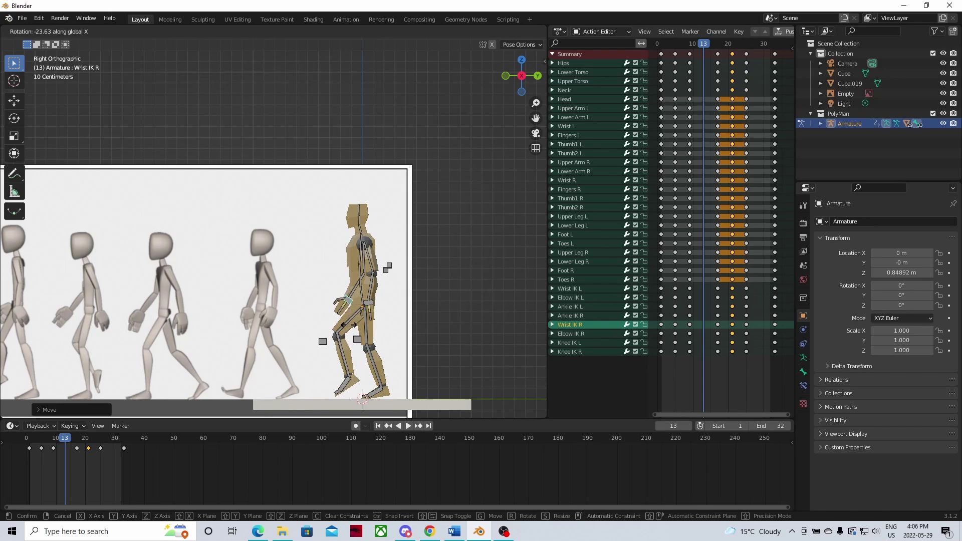
left_click(349, 325)
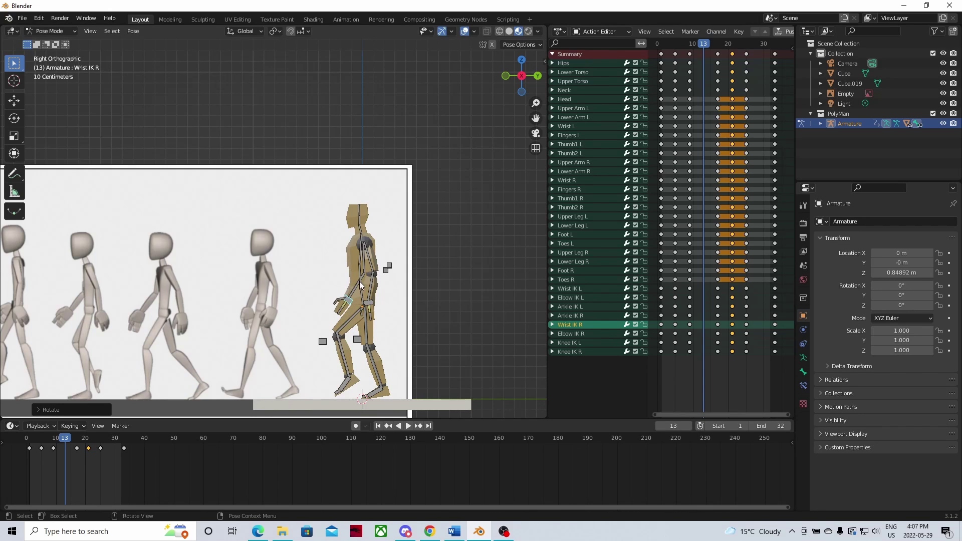
Select all bones of the armature, keyframe the whole in-between pose at frame 13, and play the animation
middle_click_drag(234, 288, 298, 269, "shift")
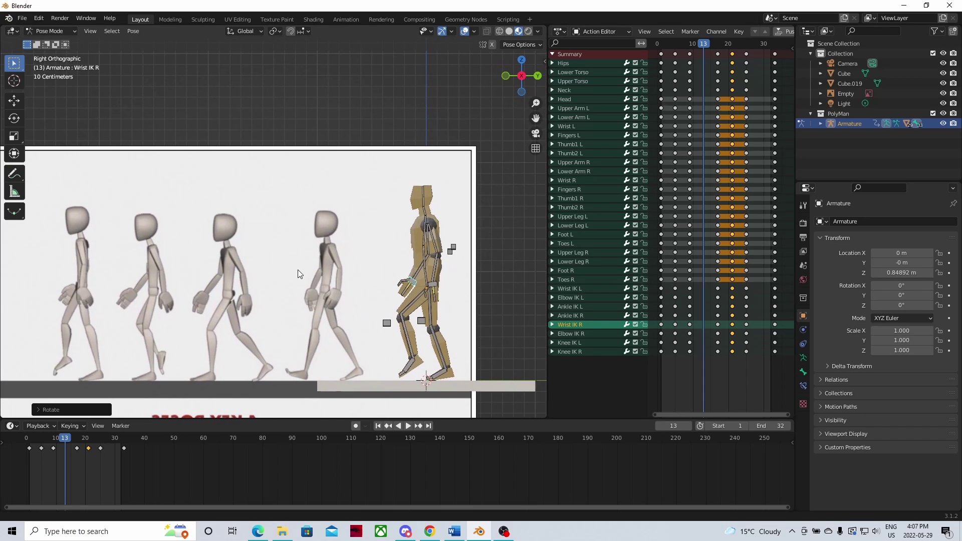
left_click(424, 270)
key("a")
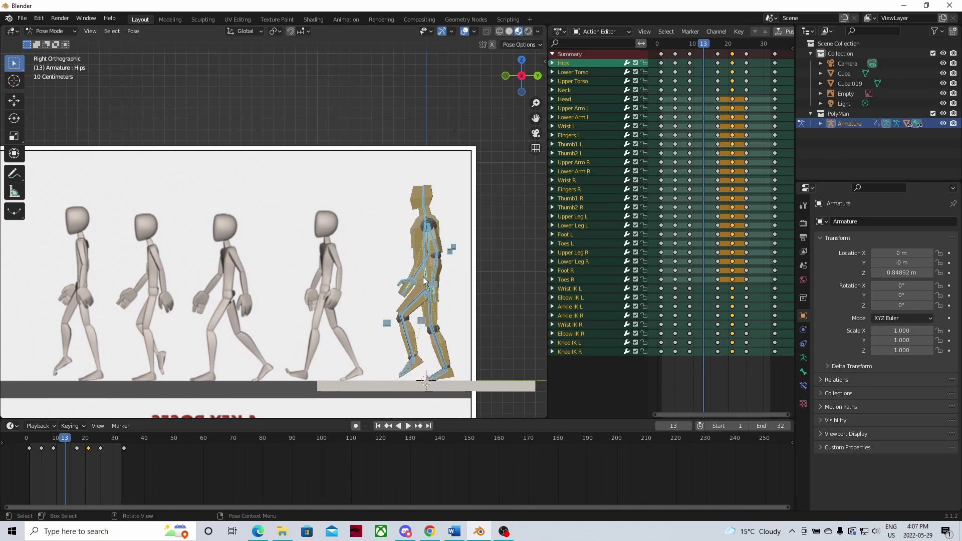
key("i")
left_click(359, 278)
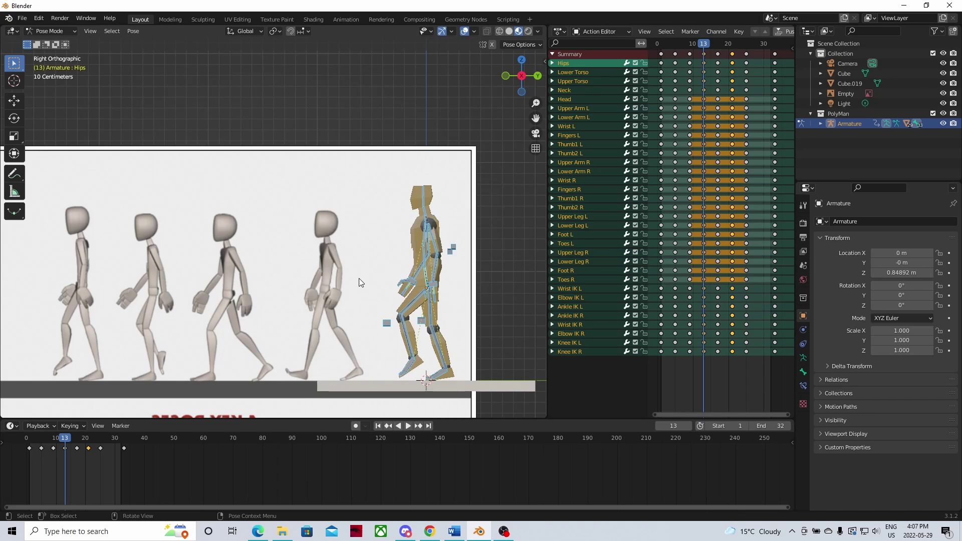
key("space")
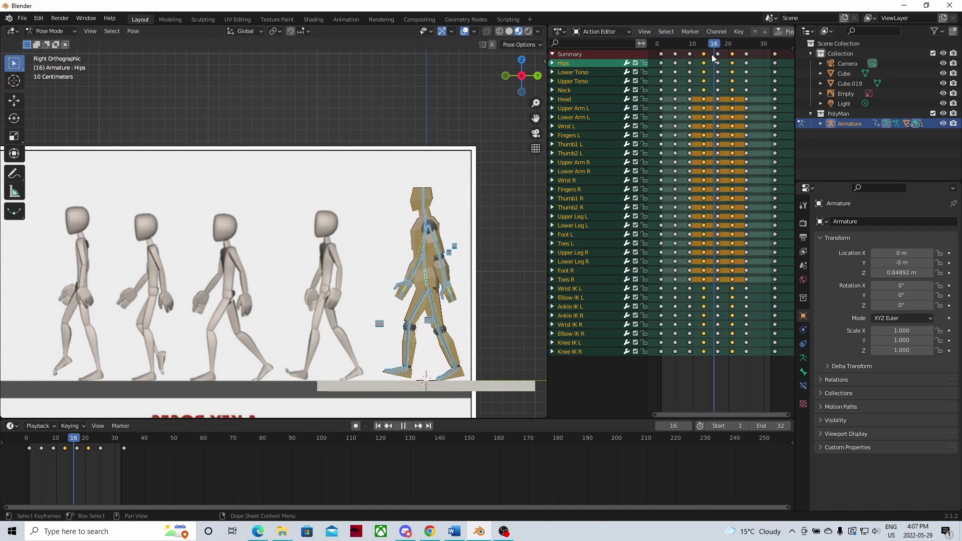
Copy the full set of pose keyframes at frame 13 and paste it flipped at frame 29
left_click_drag(712, 54, 701, 89)
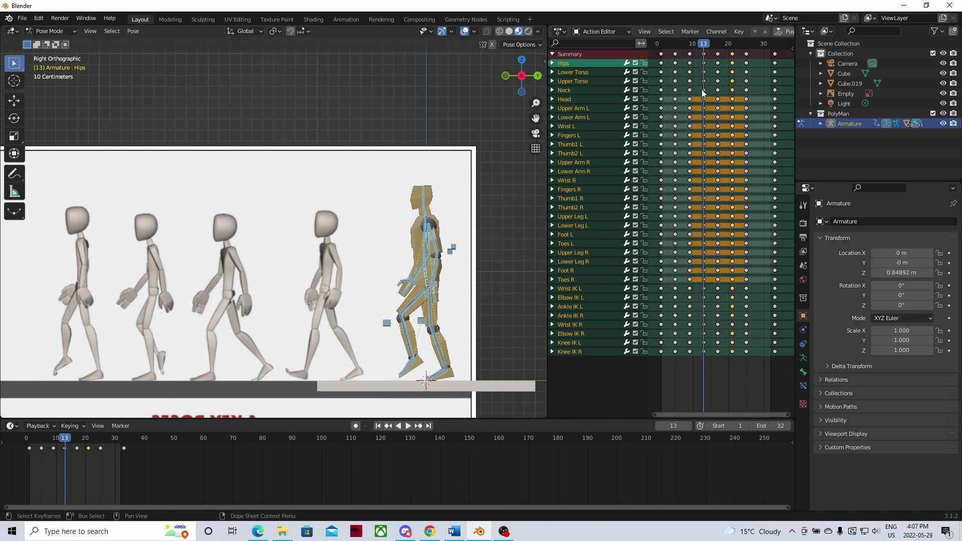
left_click(706, 55)
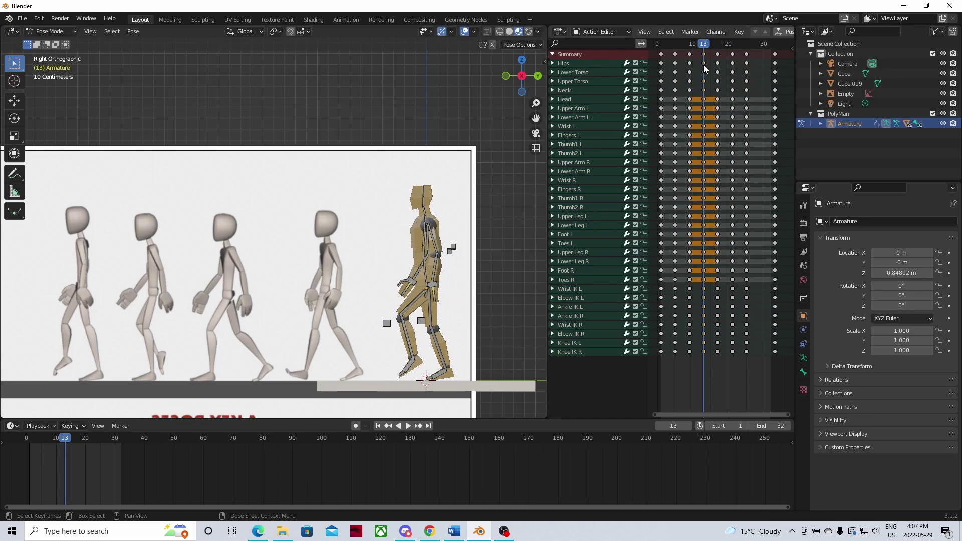
right_click(703, 65)
left_click_drag(707, 44, 760, 49)
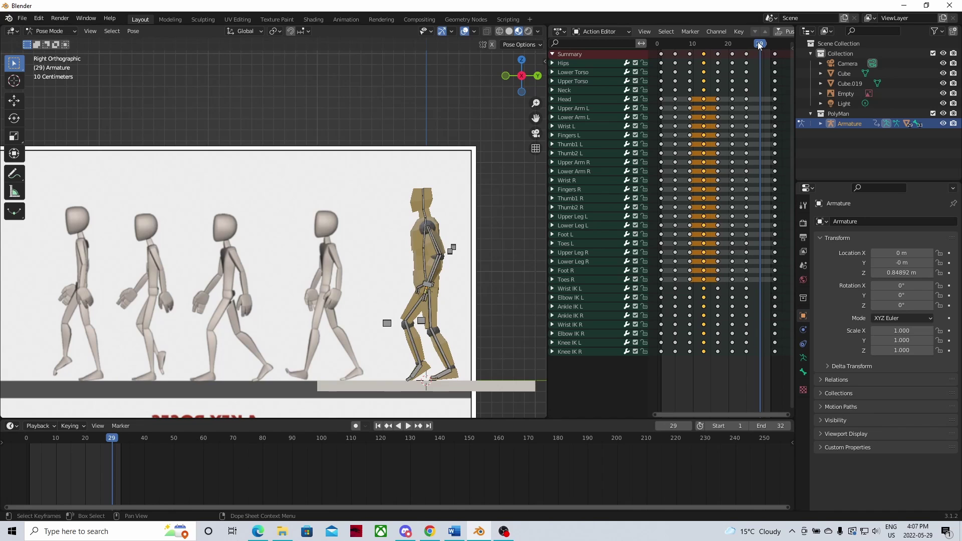
right_click(761, 47)
left_click(726, 64)
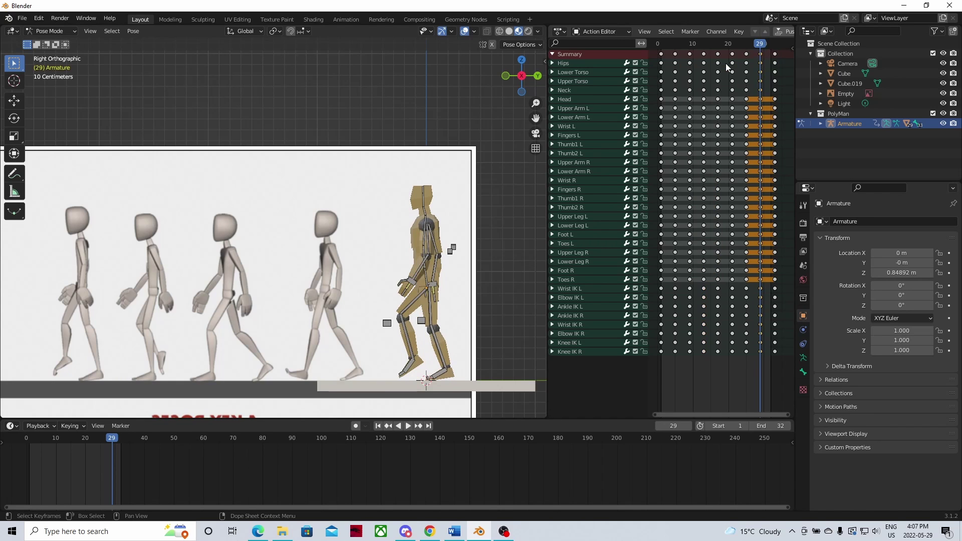
Play the looping walk cycle and examine the character's motion from the front, in perspective, and from the right side
key("space")
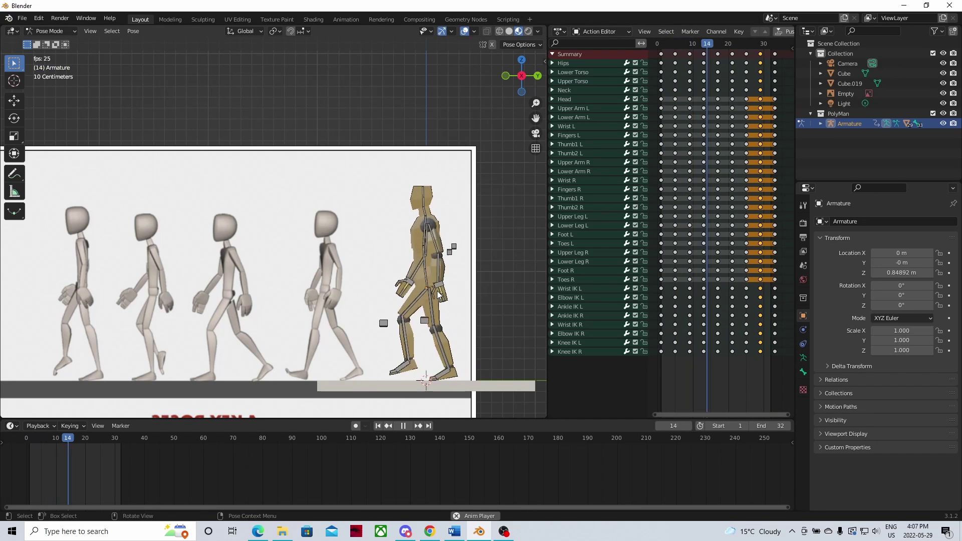
key("KP_1")
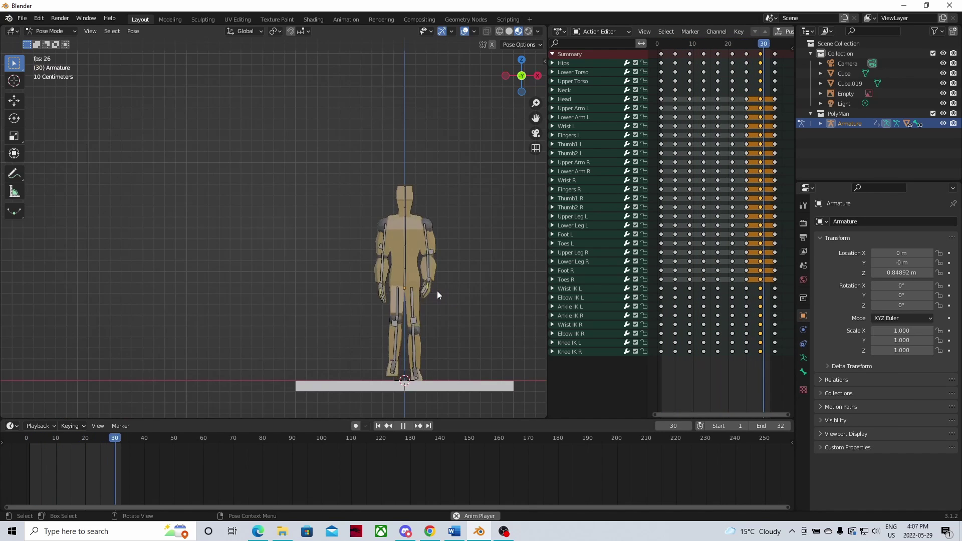
key("KP_4")
key("KP_4")
key("KP_4")
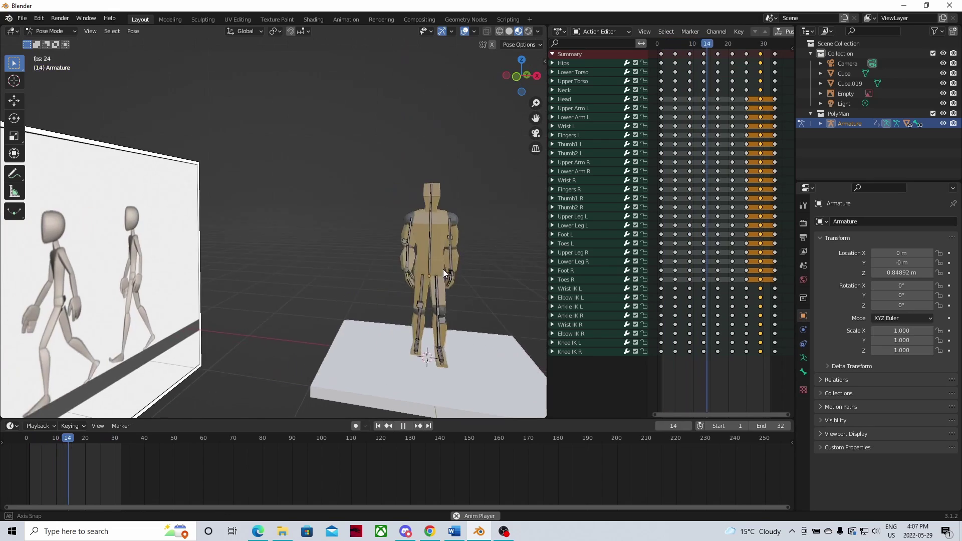
scroll(333, 288, "down", 2)
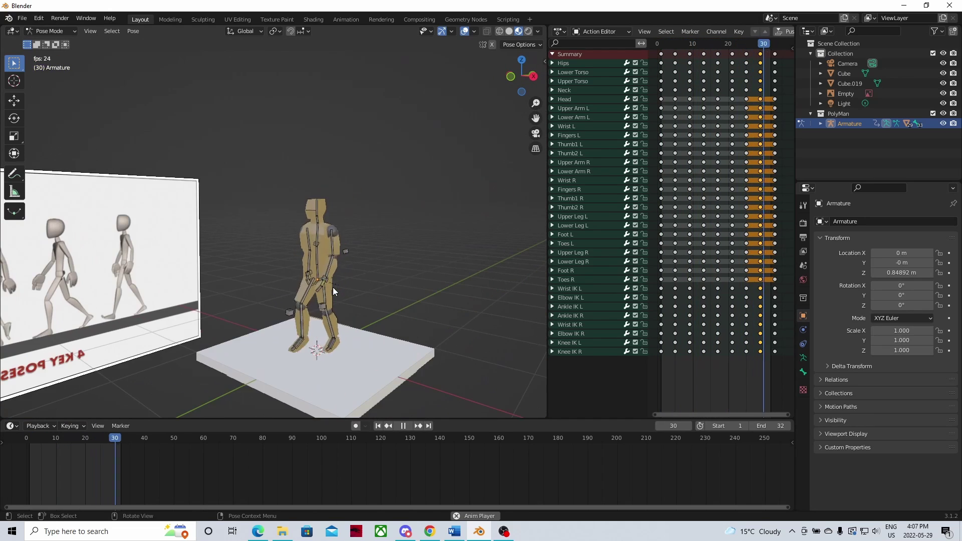
scroll(306, 283, "up", 4)
scroll(306, 288, "down", 2)
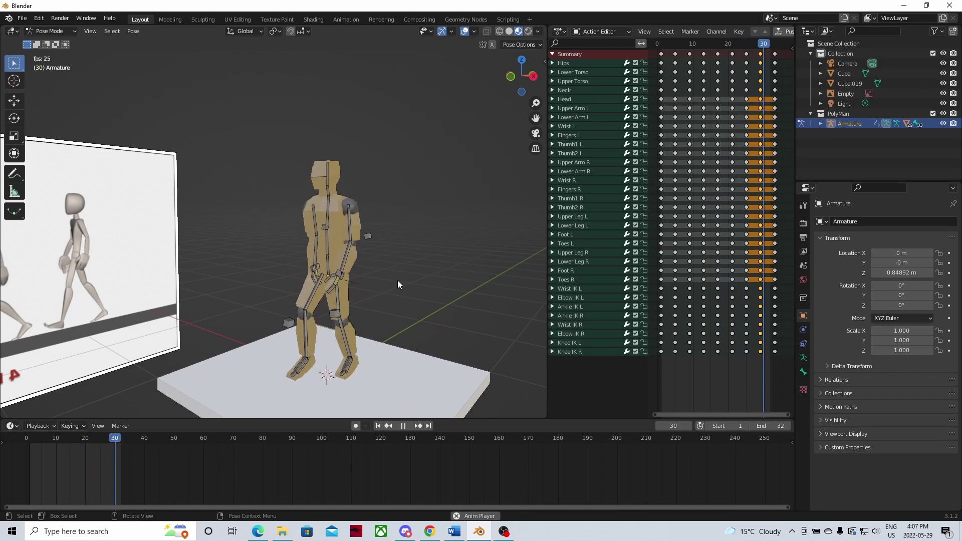
key("KP_3")
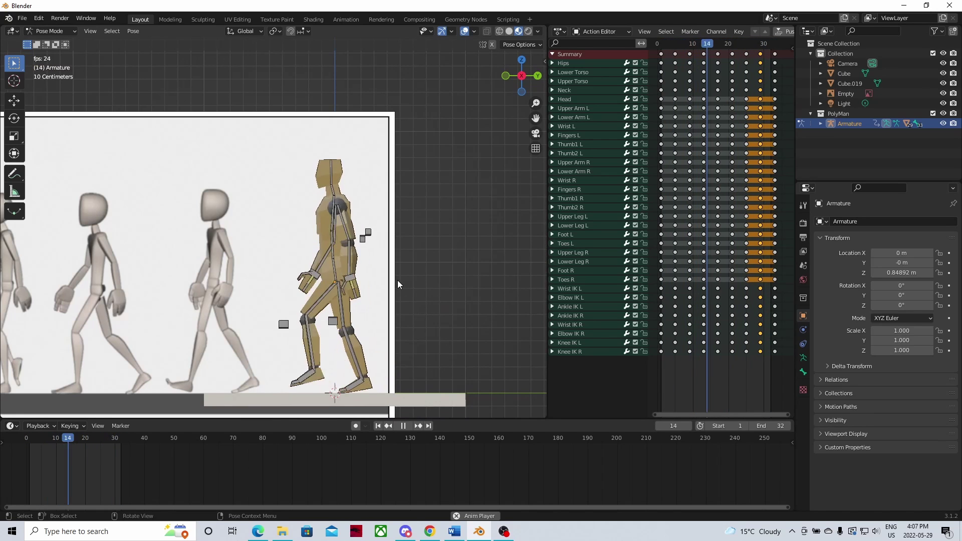